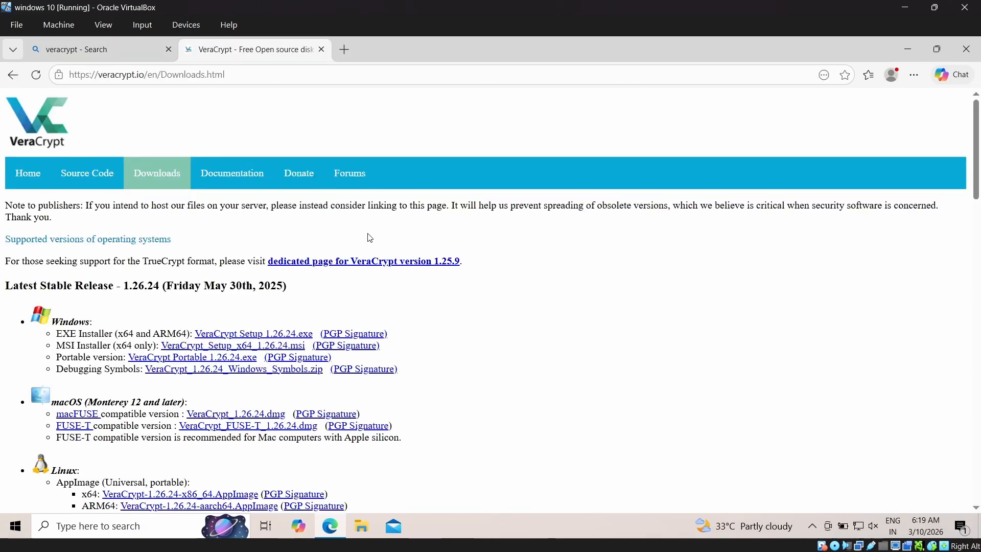
- Try to download the Windows EXE installer, VeraCrypt Setup 1.26.24.exe, from the VeraCrypt downloads page
scroll(162, 263, "down", 3)
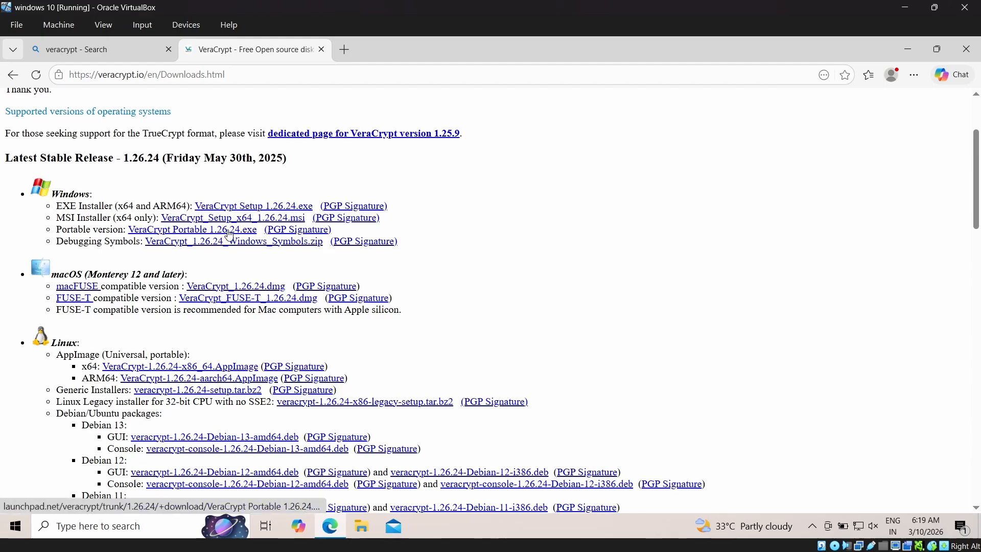
scroll(210, 236, "down", 3)
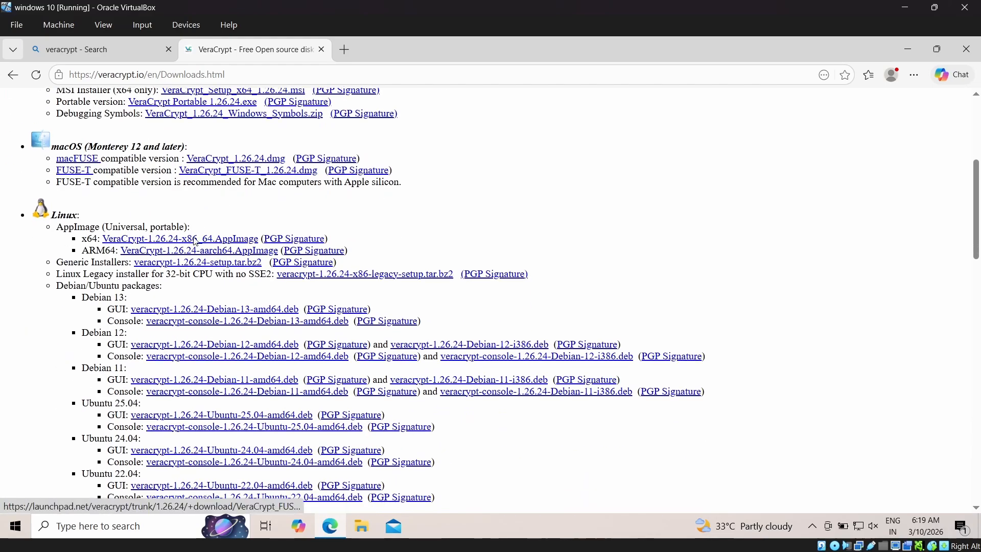
scroll(156, 255, "down", 20)
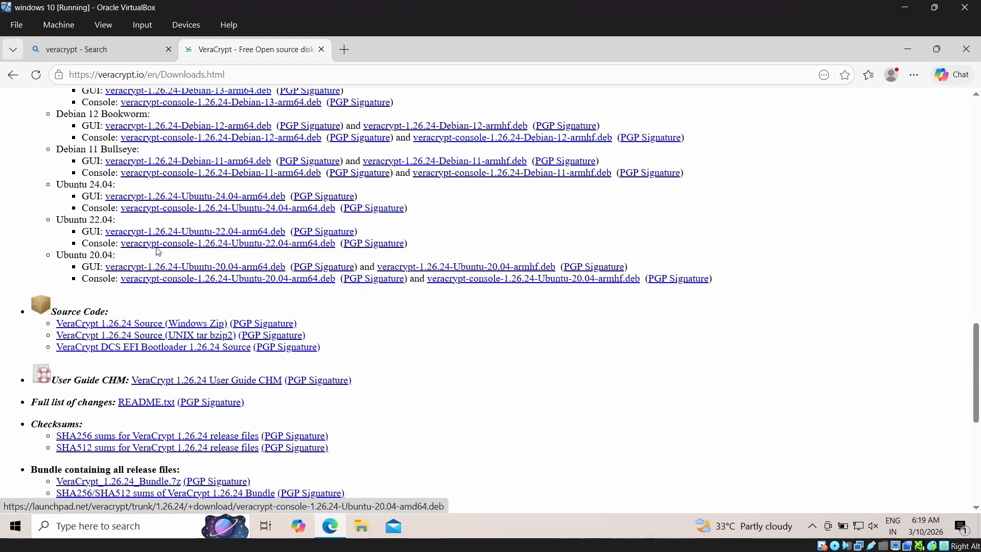
scroll(204, 276, "up", 20)
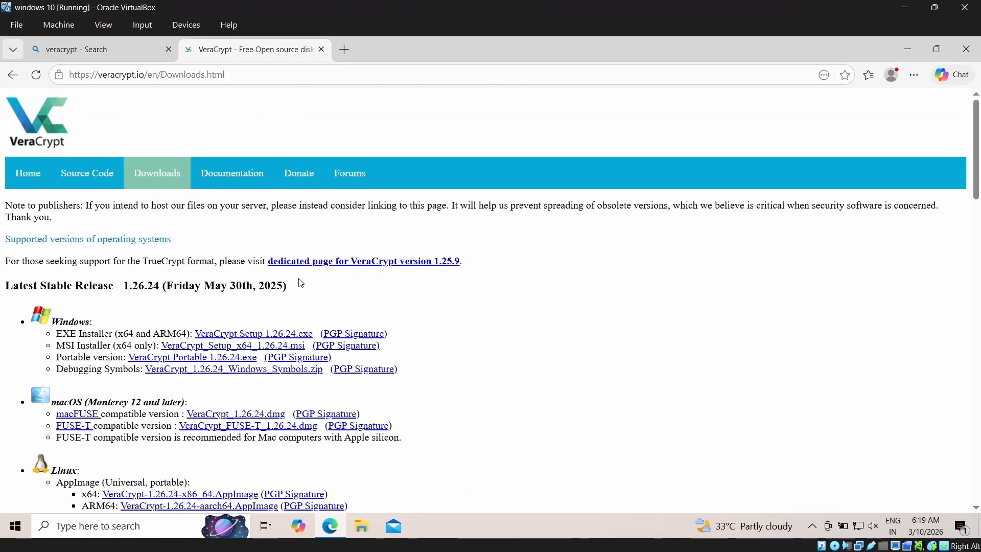
left_click_drag(56, 333, 115, 333)
left_click(271, 333)
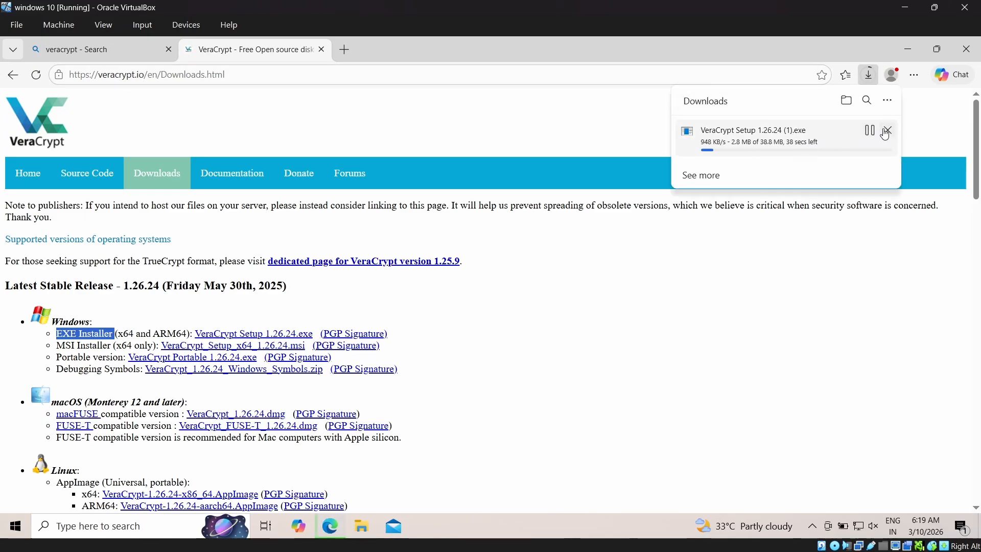
left_click(887, 131)
- Check the browser's download history for the VeraCrypt installer and close the browser
left_click(914, 75)
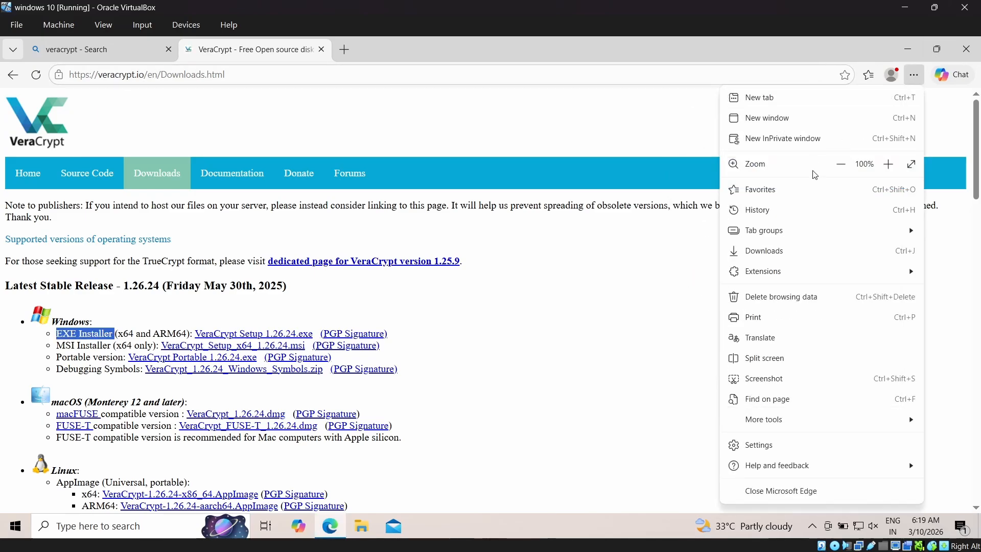
left_click(818, 251)
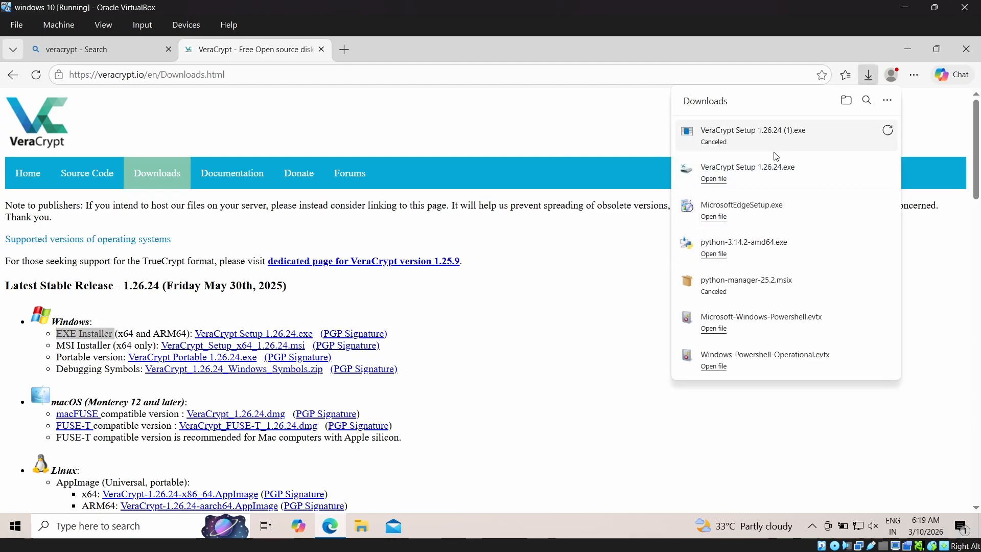
left_click(954, 54)
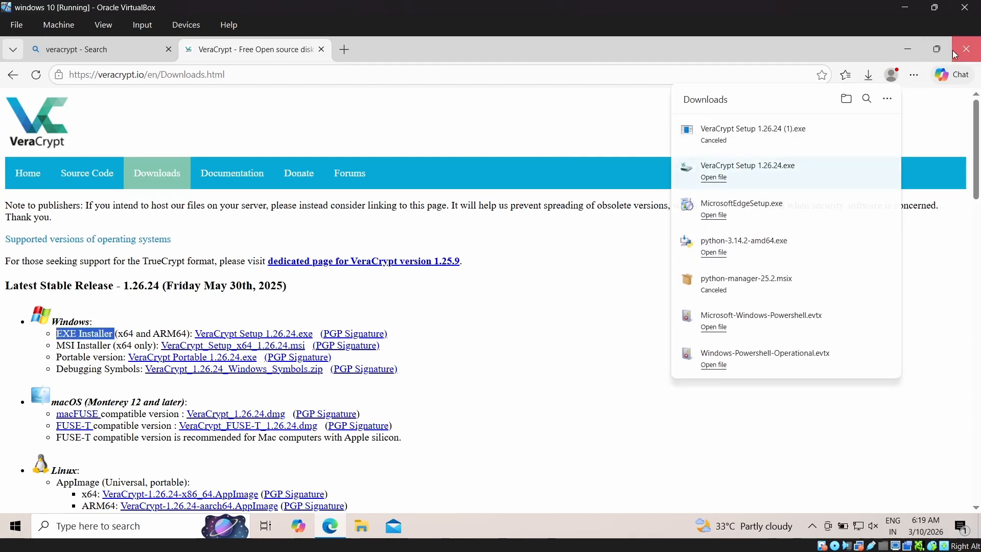
left_click(954, 54)
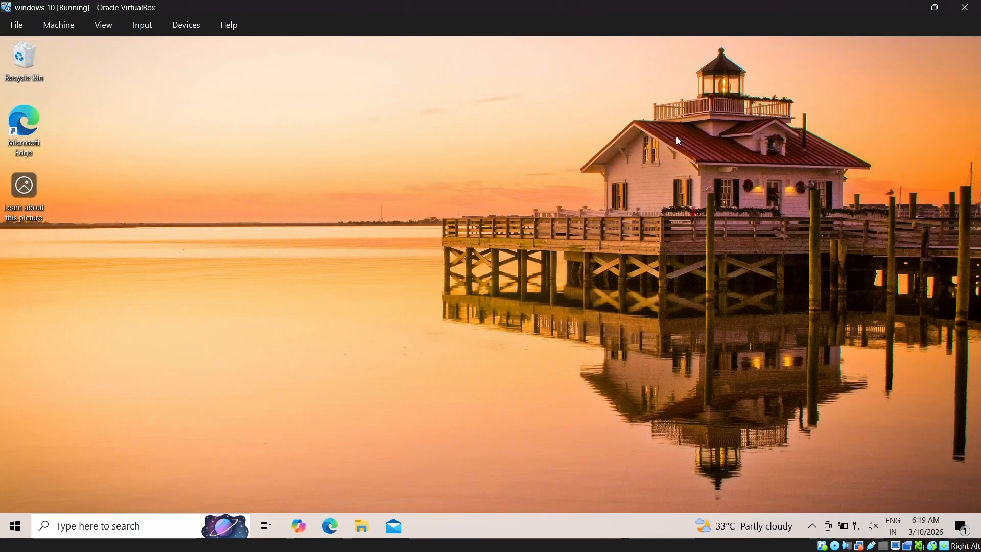
- Run VeraCrypt Setup 1.26.24 from the Downloads folder and allow it to make changes to the device
double_click(24, 61)
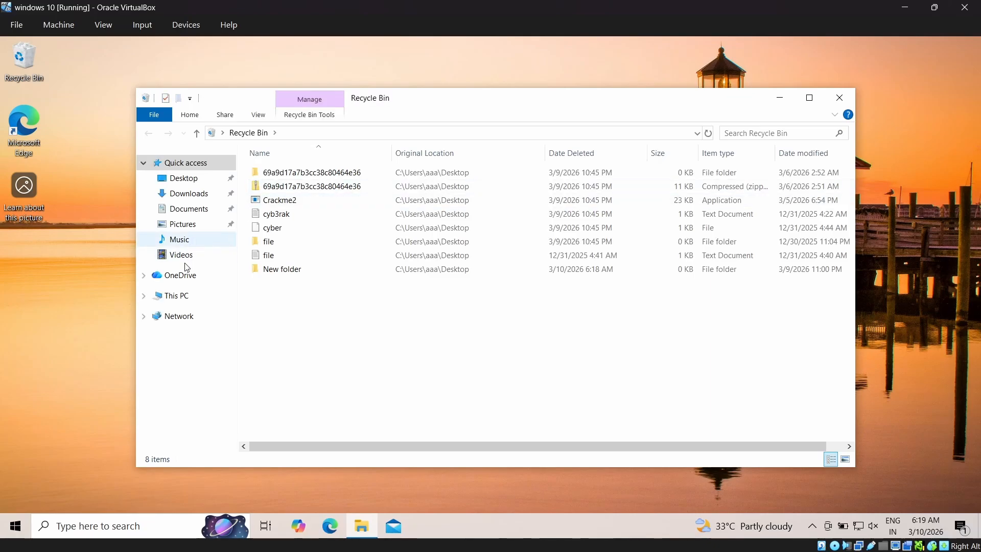
left_click(185, 294)
double_click(325, 220)
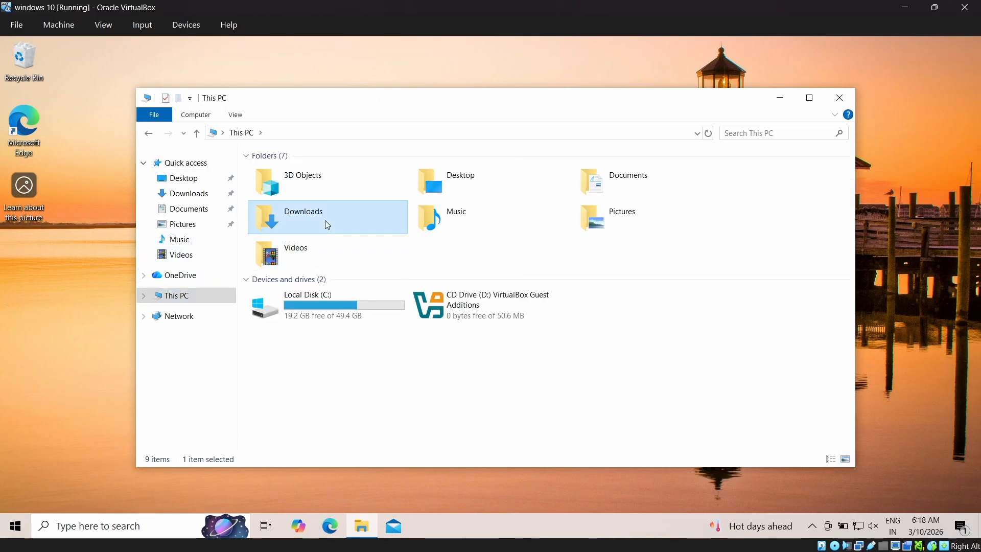
double_click(324, 188)
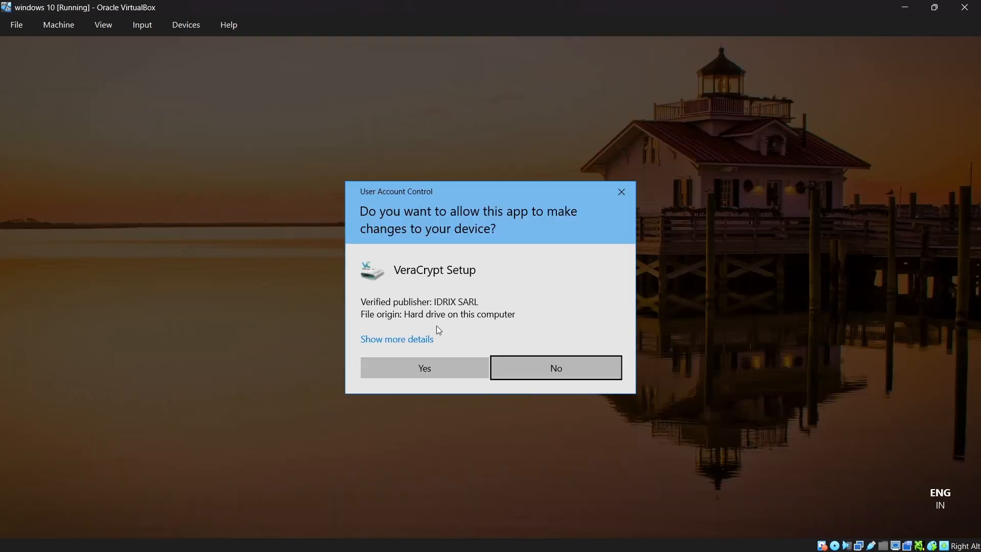
left_click(458, 365)
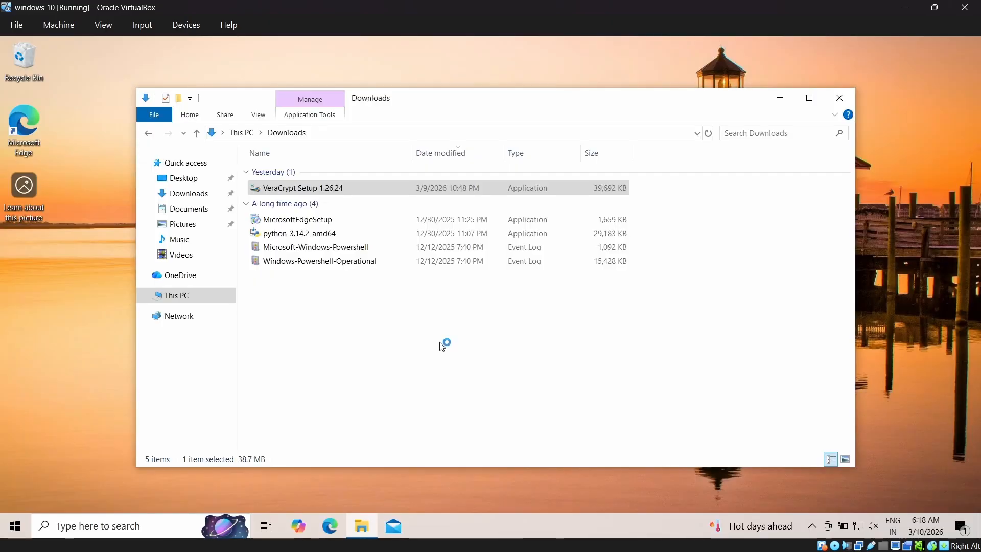
- Accept the VeraCrypt license terms and install the program in Install mode with the default options
left_click(509, 309)
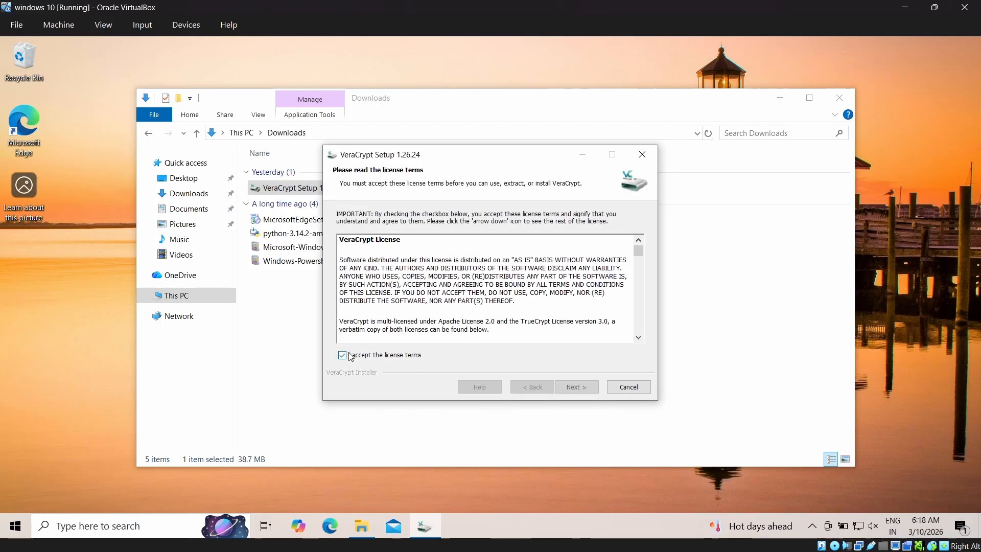
left_click(351, 356)
left_click(588, 389)
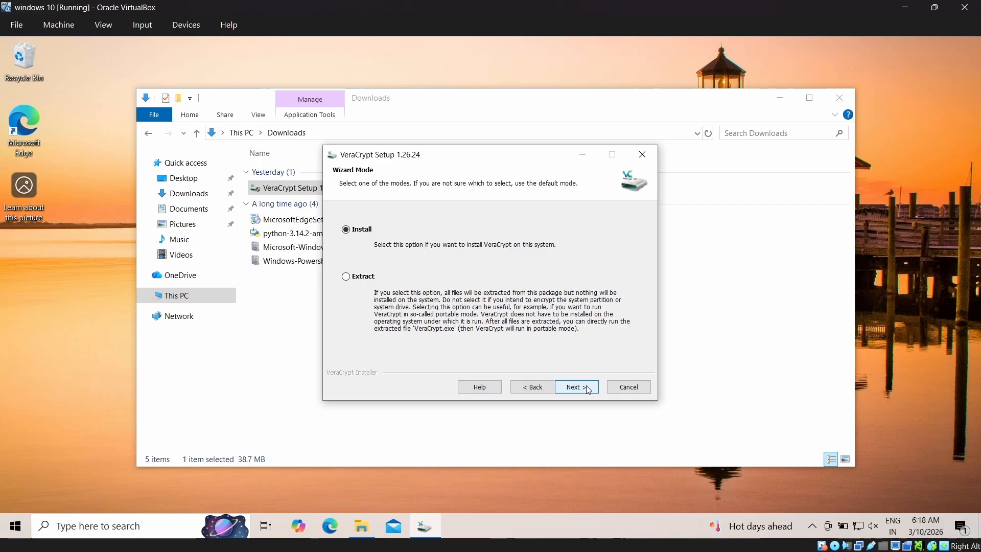
left_click(588, 390)
left_click(588, 390)
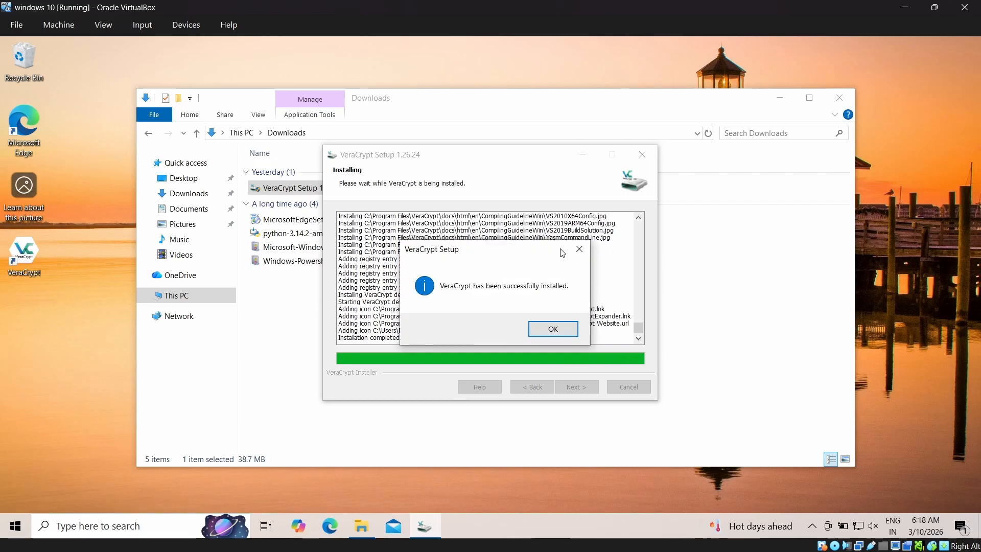
- Finish the VeraCrypt installer, decline the beginner's tutorial and close the Downloads folder
left_click(550, 332)
left_click(576, 387)
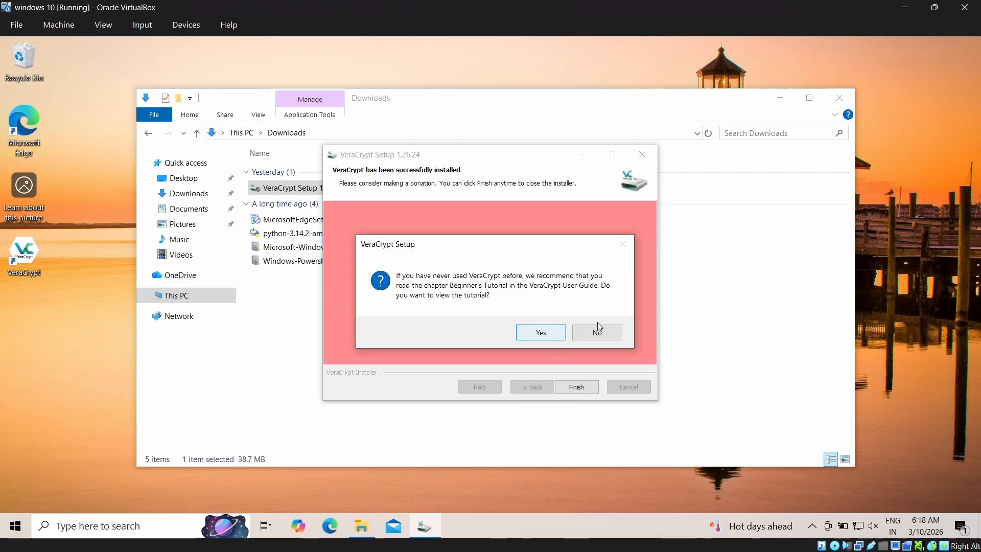
left_click(597, 332)
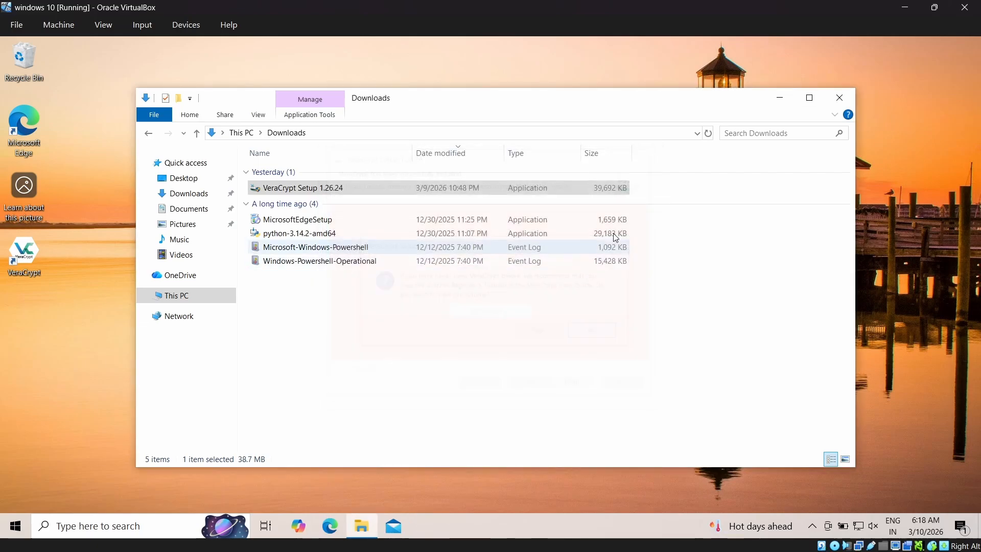
left_click(840, 97)
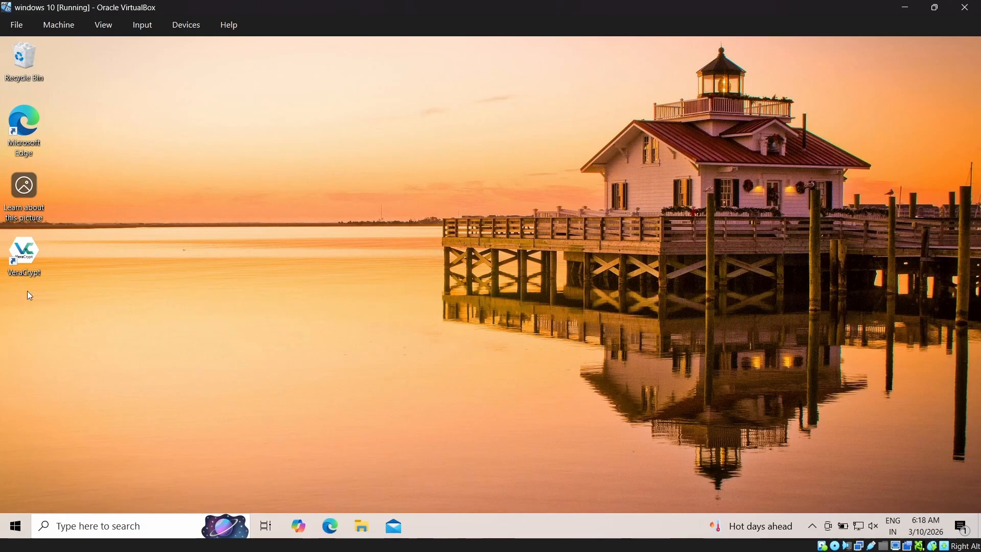
- Move the VeraCrypt shortcut away from the other desktop icons and launch VeraCrypt from it
left_click_drag(24, 276, 268, 212)
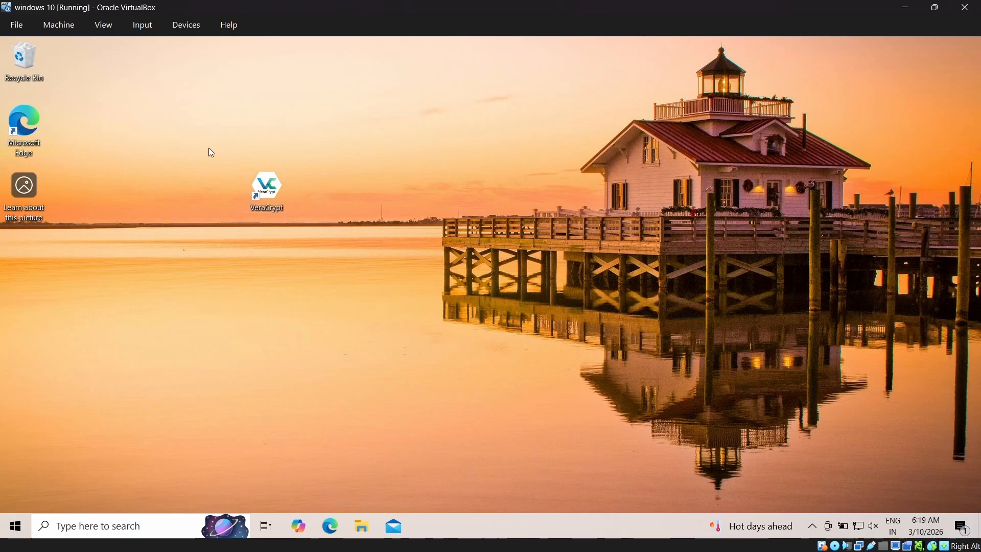
left_click_drag(211, 152, 338, 230)
double_click(266, 190)
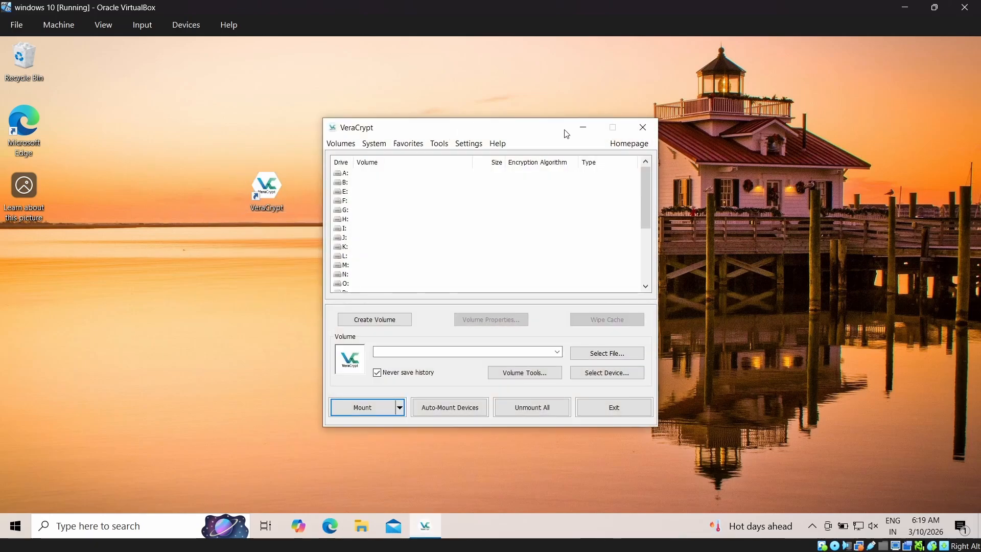
left_click_drag(526, 139, 471, 136)
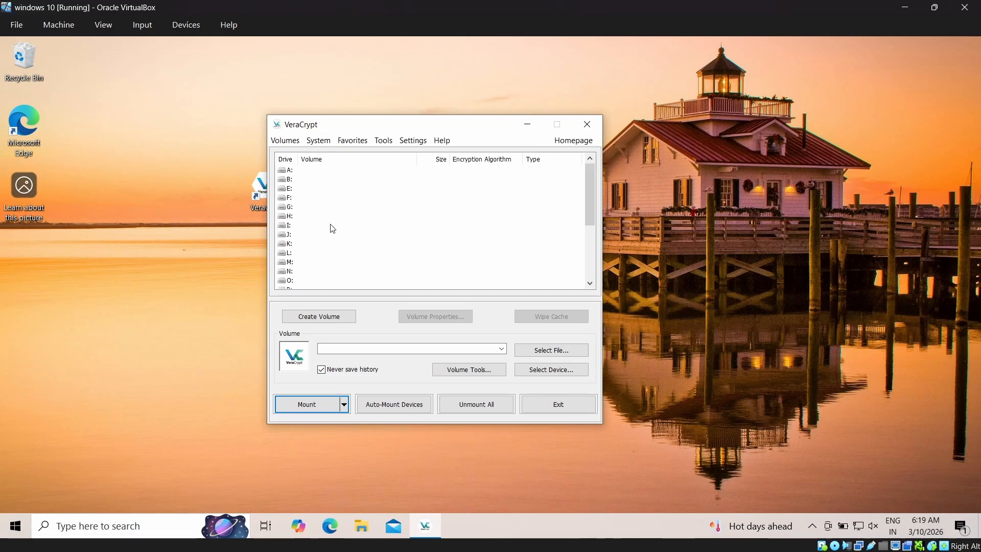
- Look through the list of drive letters available for mounting a volume
left_click(304, 179)
scroll(320, 199, "down", 5)
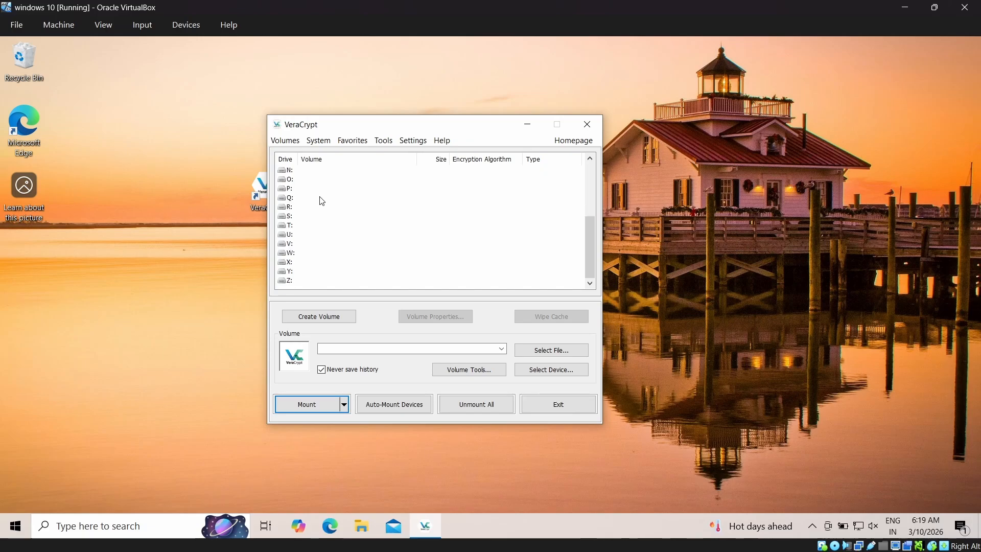
scroll(312, 230, "up", 4)
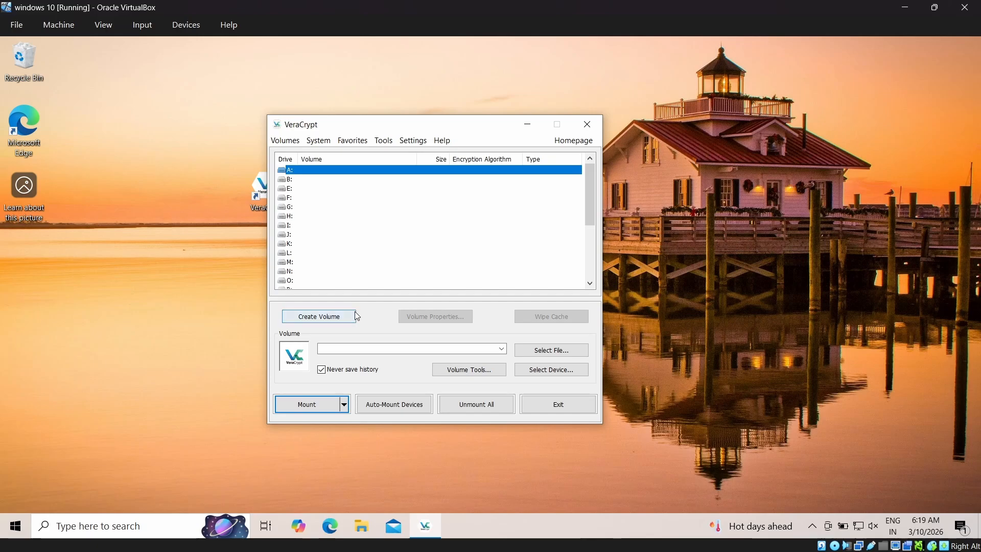
left_click(664, 212)
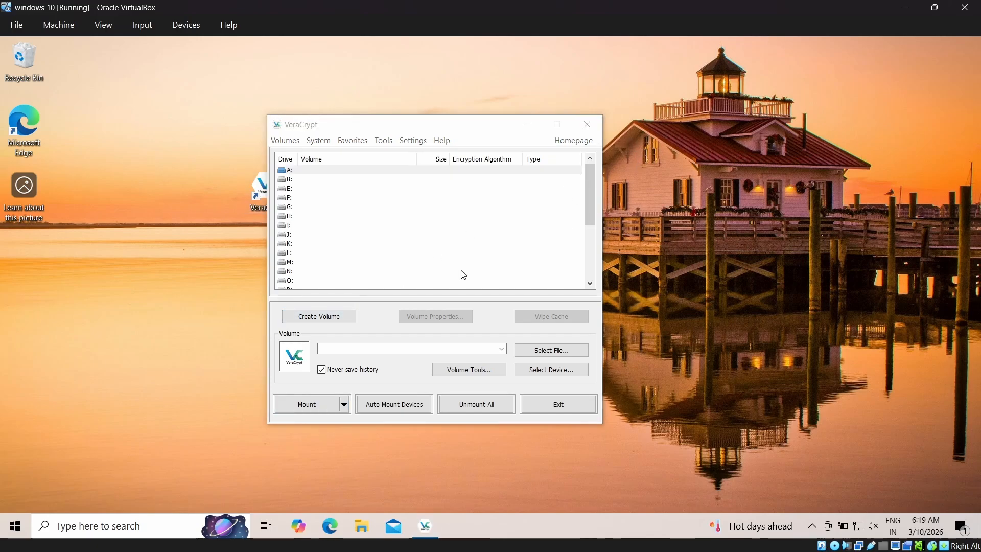
- Start creating a new volume as an encrypted file container, keeping the default volume type
left_click(333, 316)
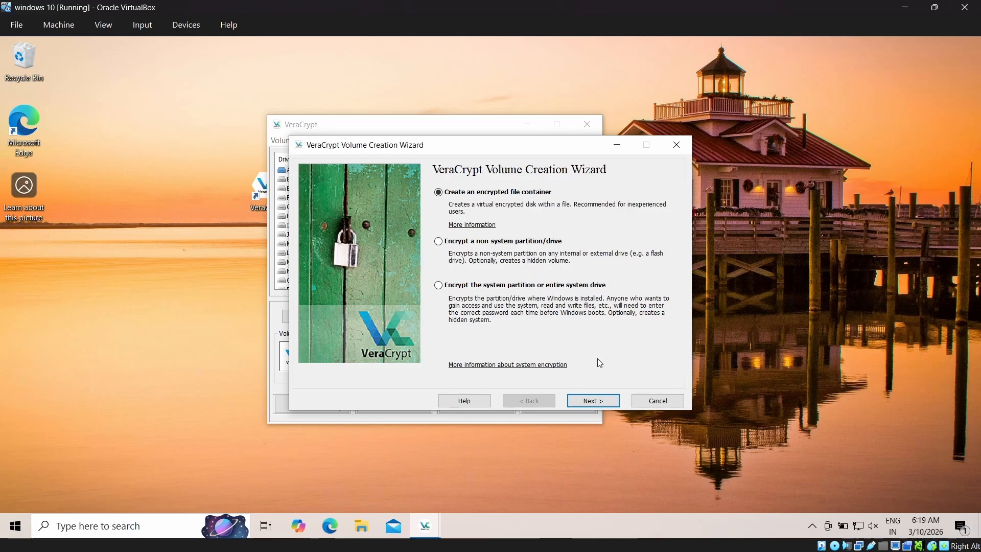
left_click(594, 400)
left_click(606, 400)
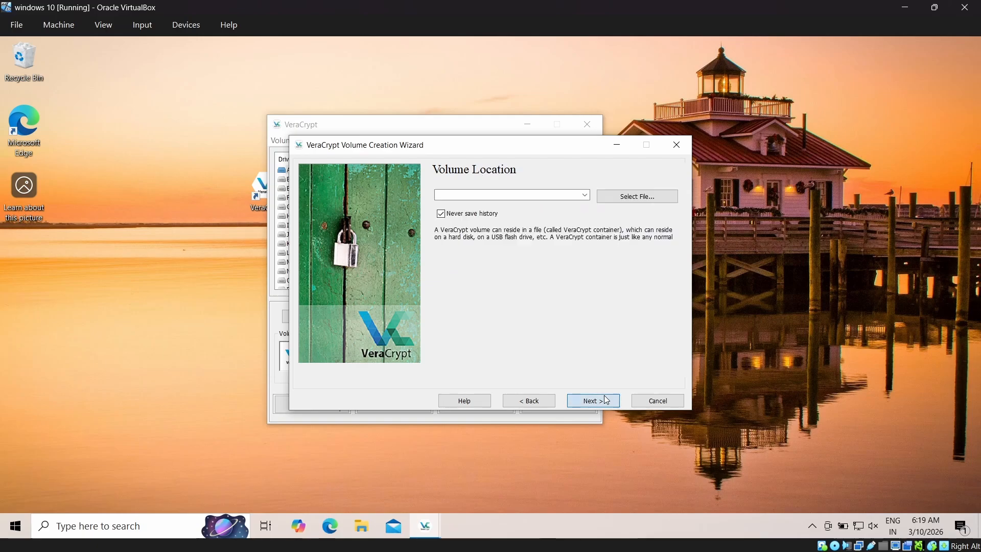
- Set the container's location to a file named volume on the Desktop
left_click(646, 201)
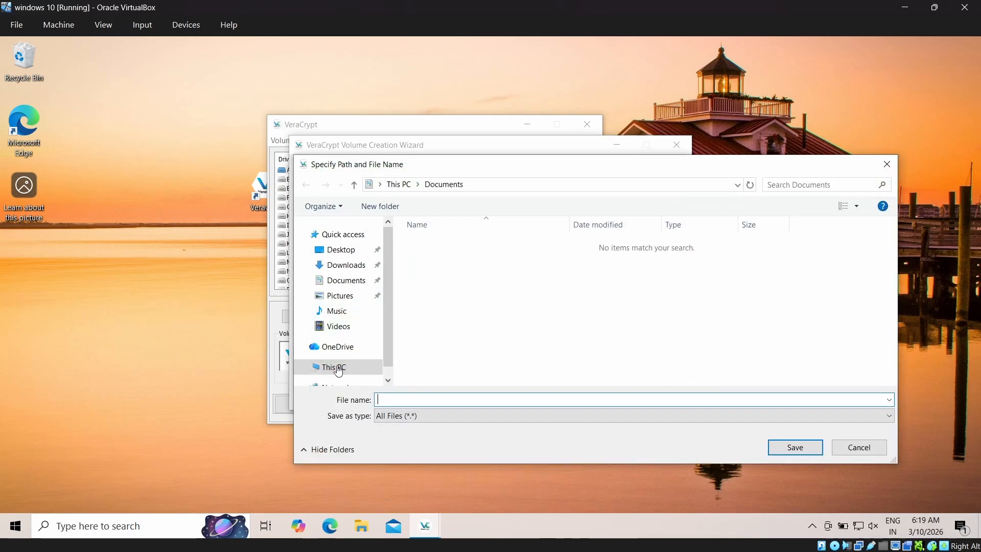
left_click(355, 252)
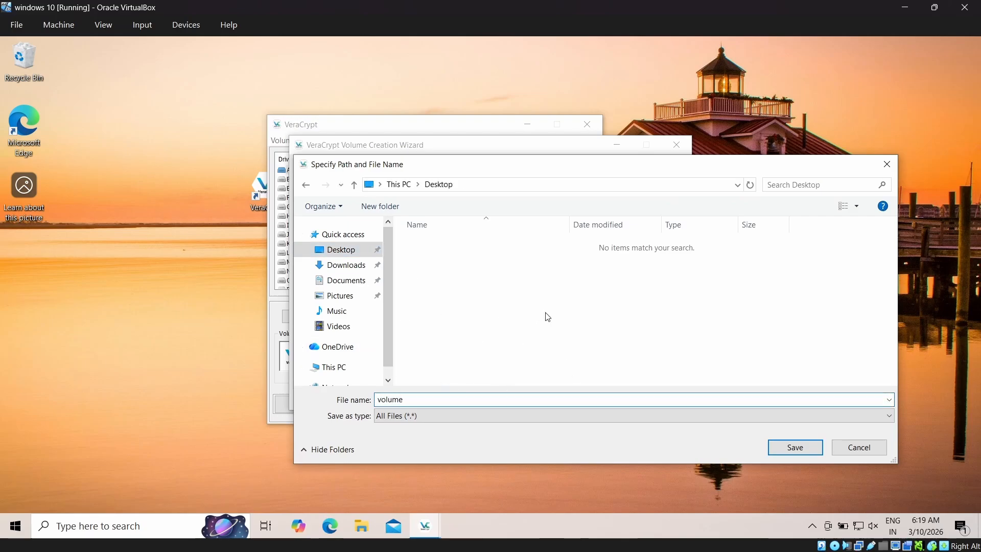
left_click(805, 448)
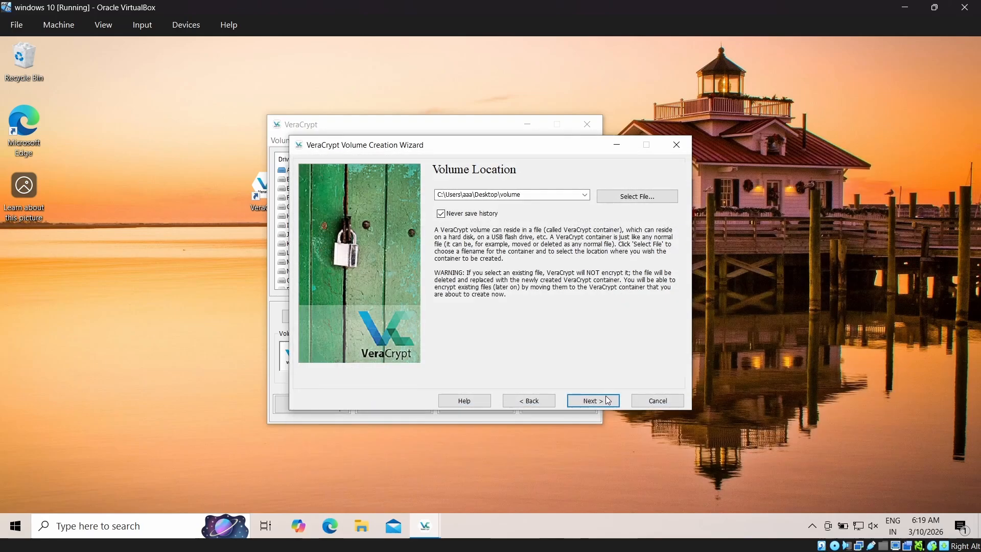
left_click(607, 400)
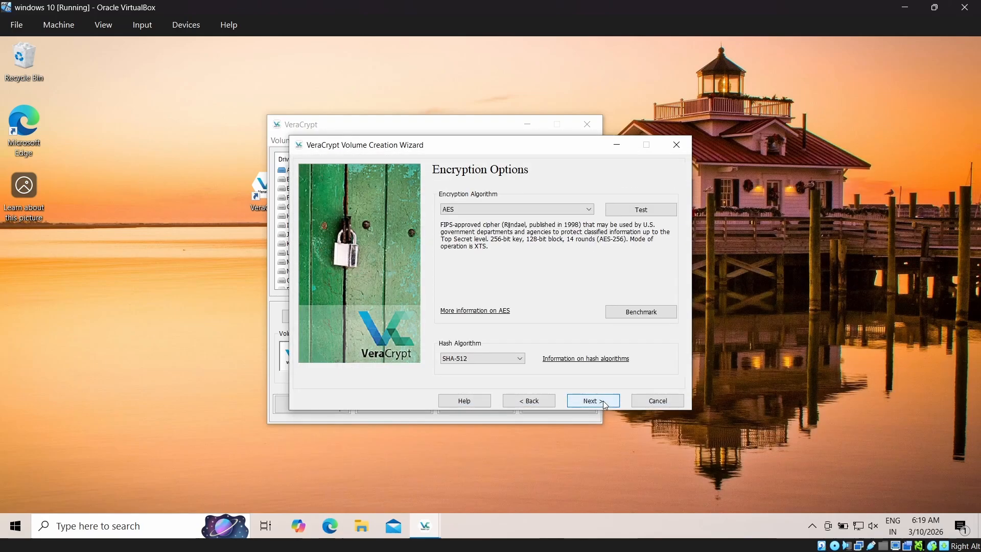
- Keep AES encryption with the SHA-512 hash and set the volume size to 5 MB
left_click(605, 403)
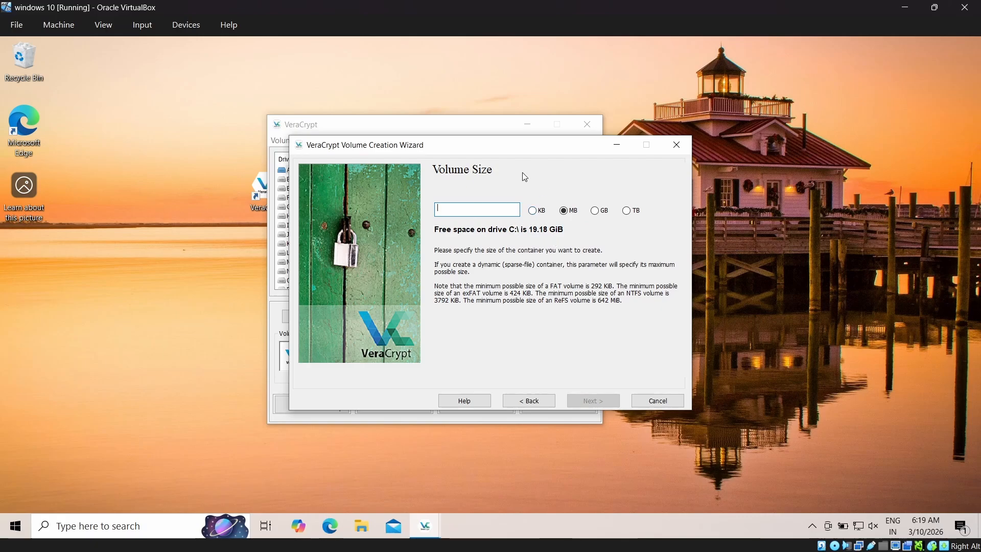
type("5")
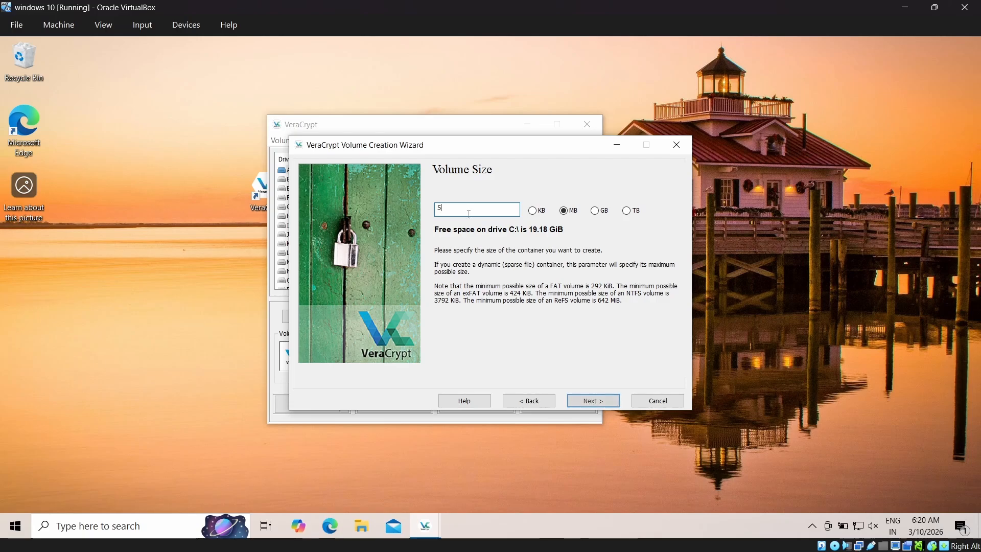
left_click(595, 403)
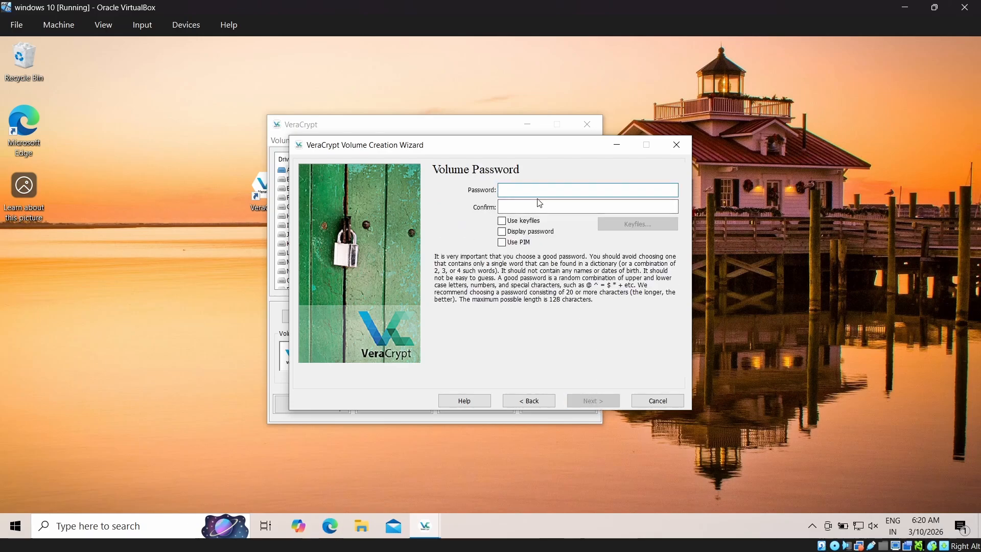
- Enter the volume password and repeat it in the confirmation field
type("1")
left_click(542, 206)
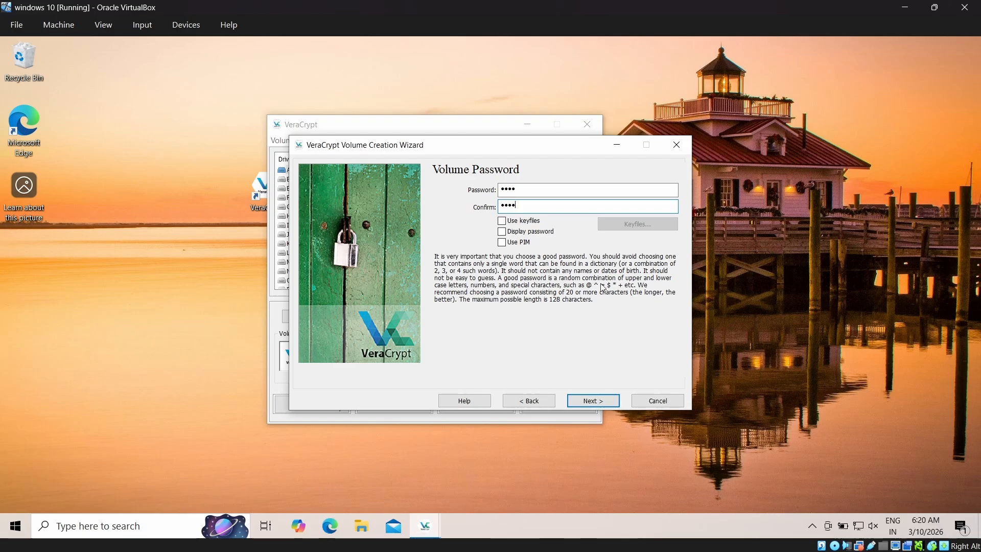
- Accept the short volume password and display the random pool and key contents while collecting mouse-movement randomness
left_click(604, 403)
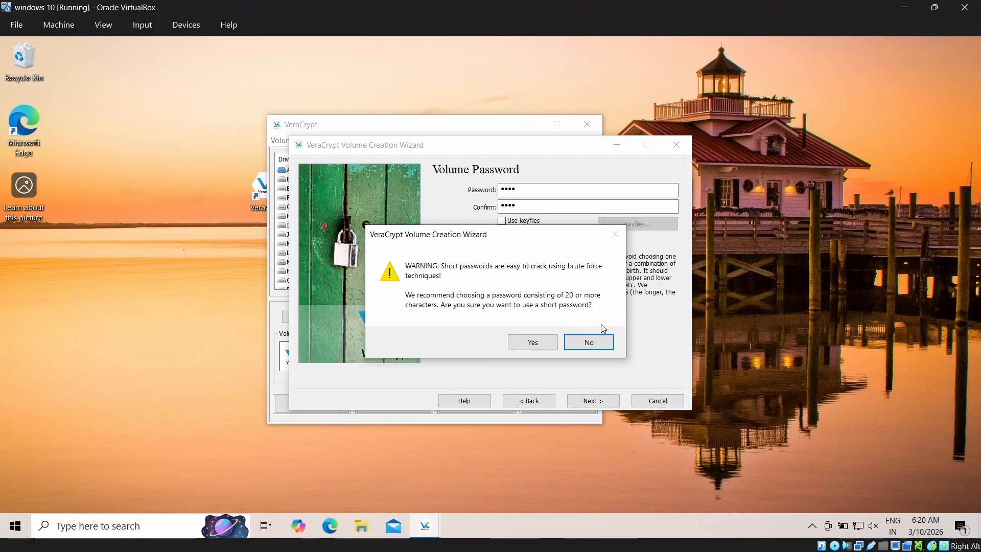
left_click(533, 342)
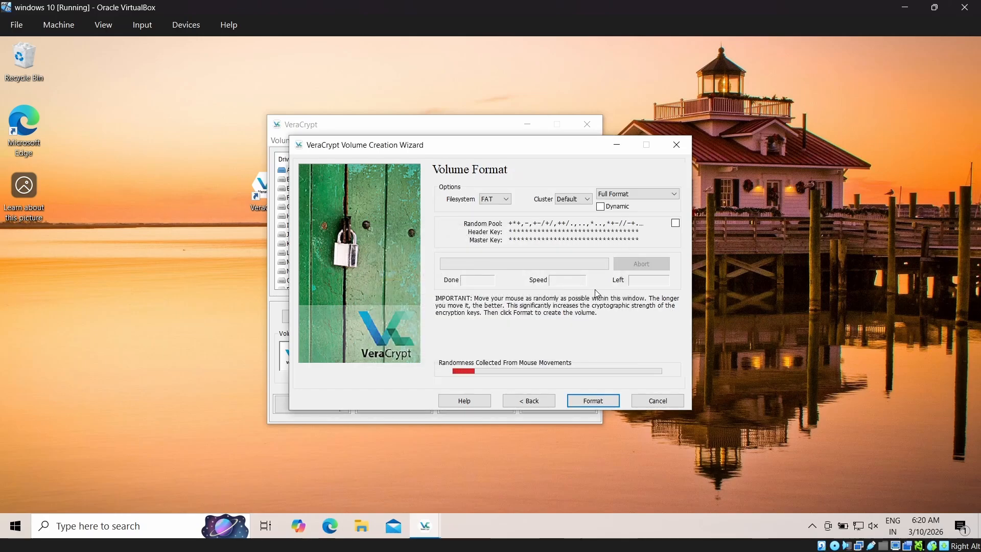
left_click(675, 224)
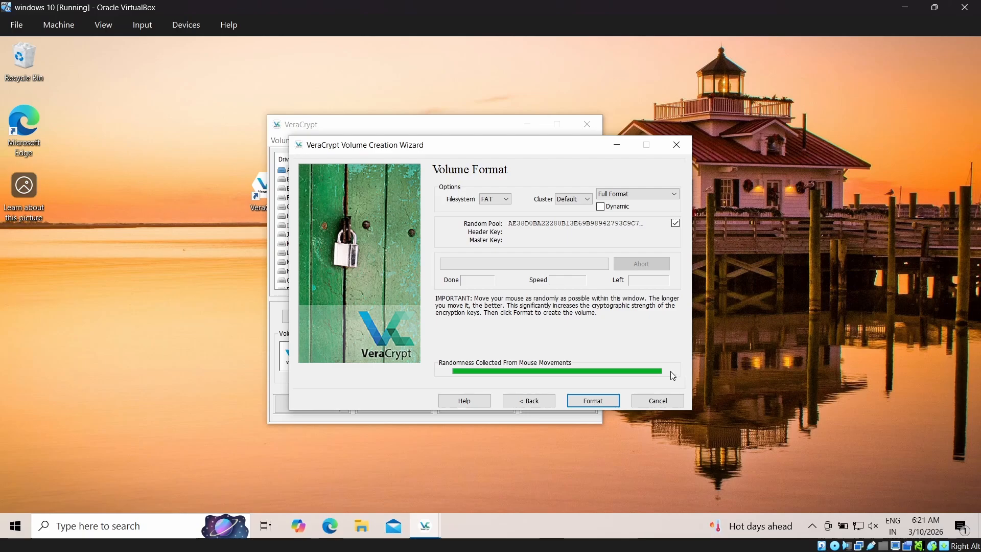
- Format the container with the FAT filesystem and close the volume creation wizard
left_click(595, 399)
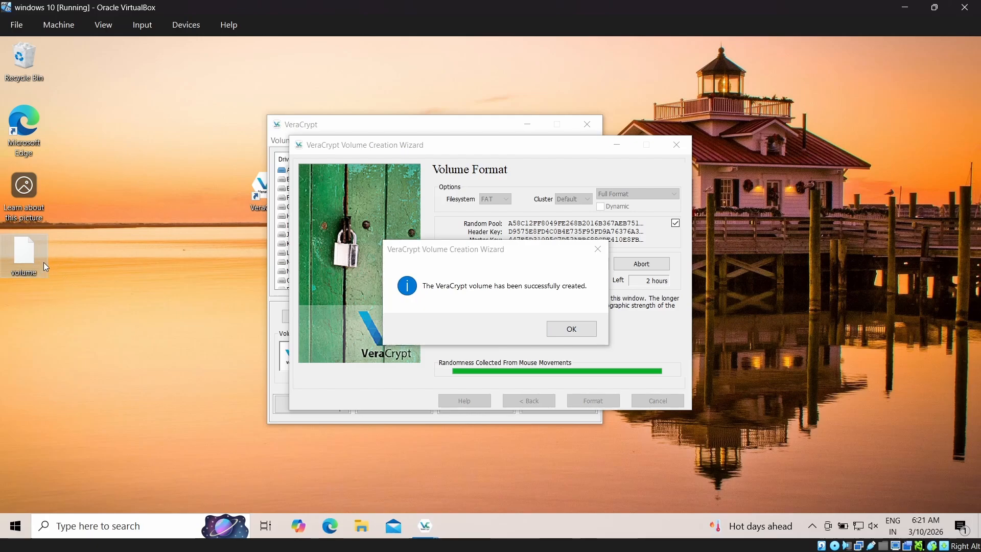
mouse_move(44, 262)
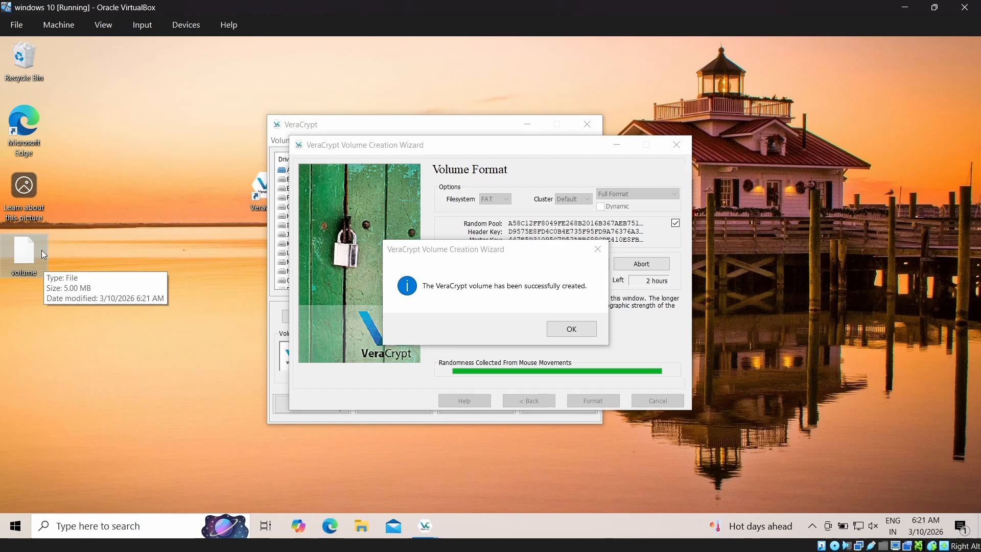
left_click(579, 332)
left_click(682, 149)
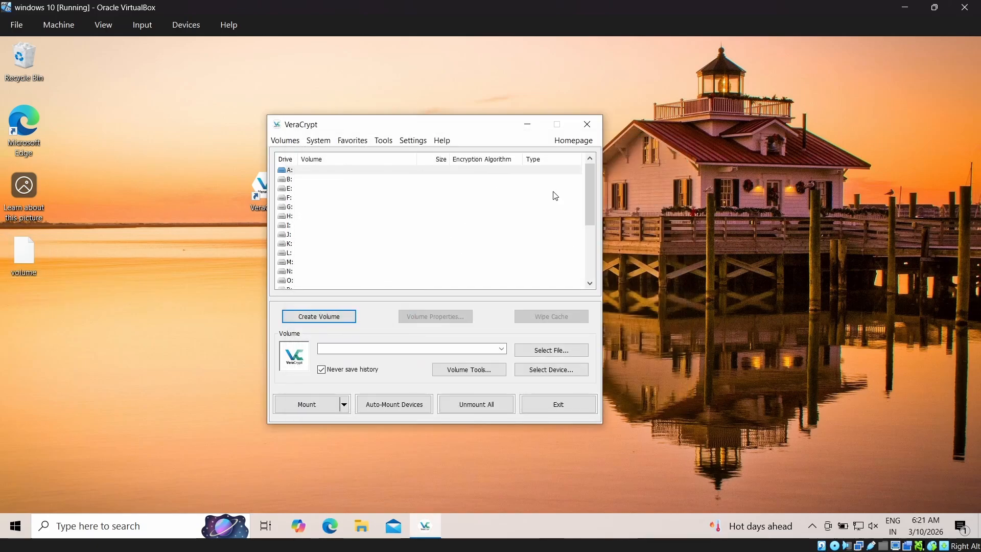
- Check in File Explorer's This PC which drive letters already exist, and close the window
left_click(297, 188)
left_click(315, 225)
left_click(294, 172)
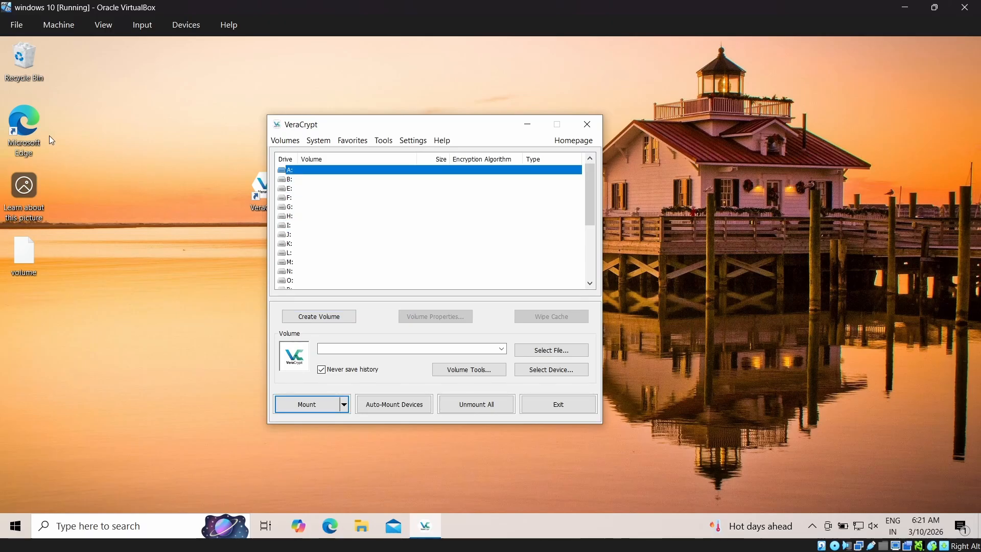
double_click(26, 76)
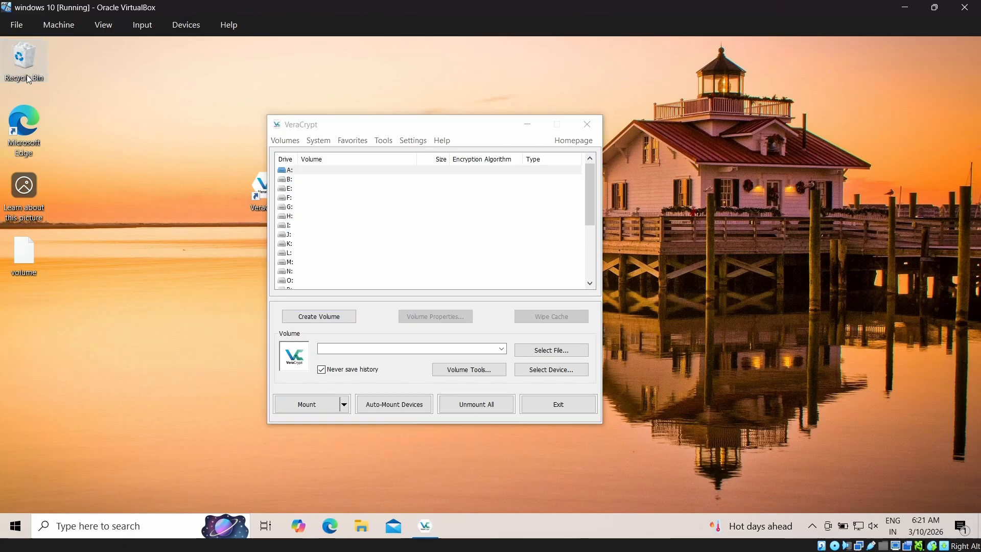
left_click(190, 298)
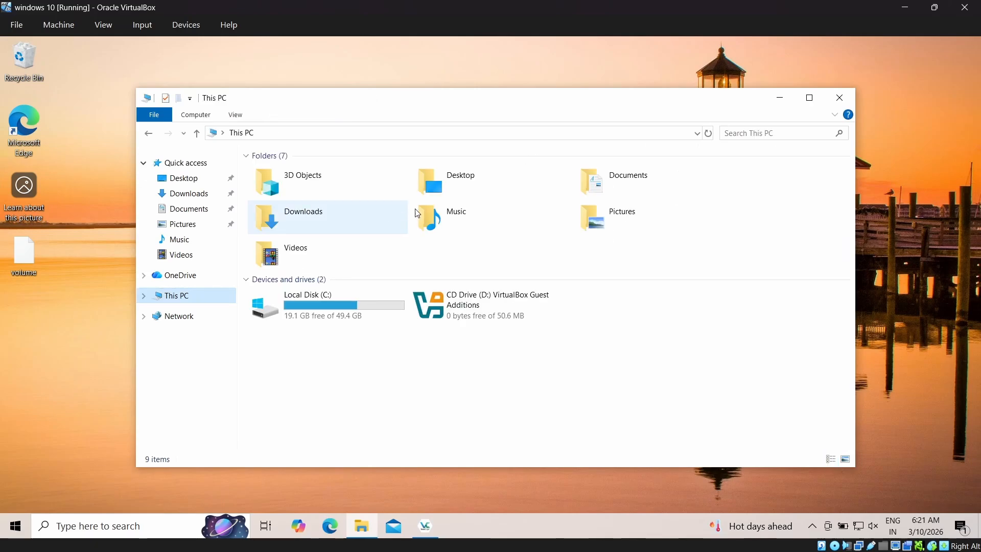
left_click(322, 305)
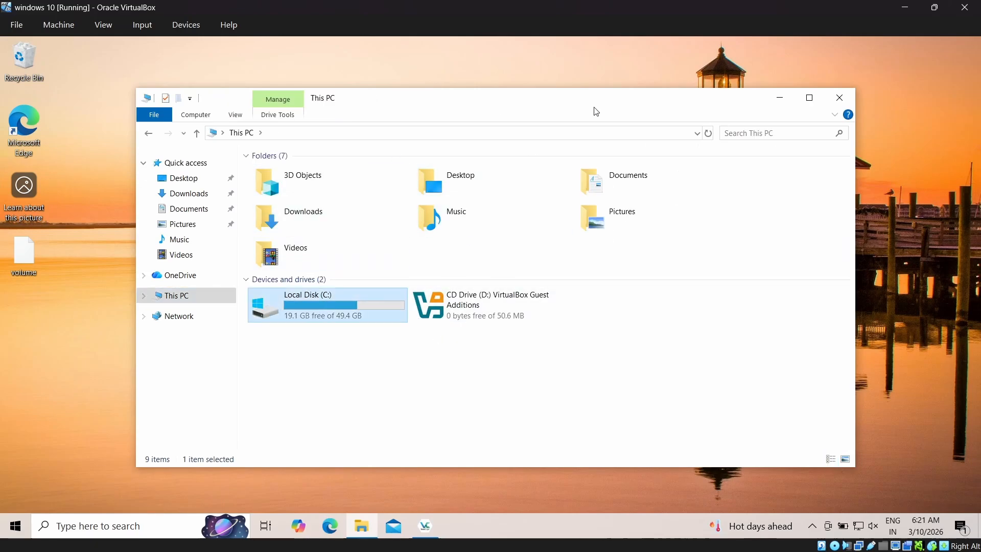
left_click(838, 97)
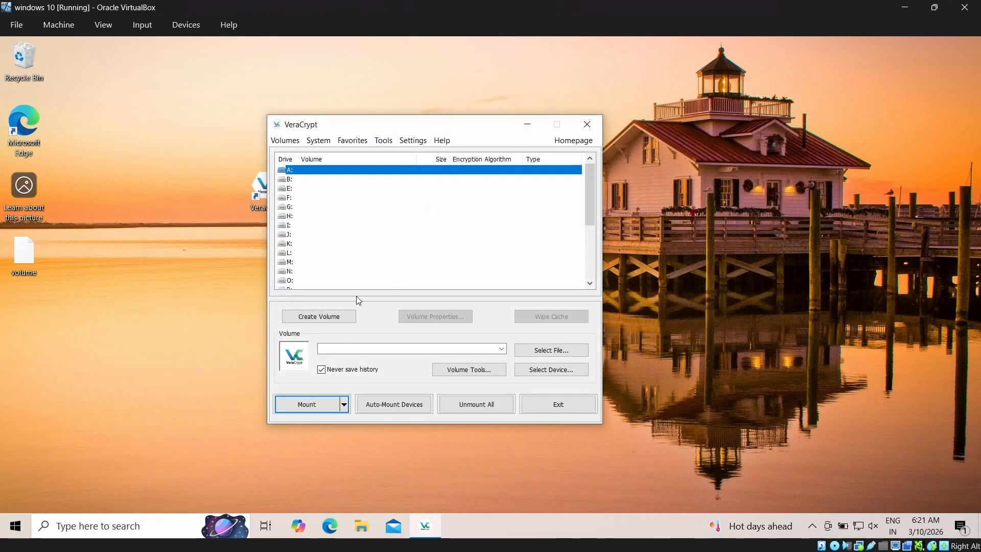
- Mount the file named volume on the Desktop as drive A:, entering the volume password
left_click(313, 188)
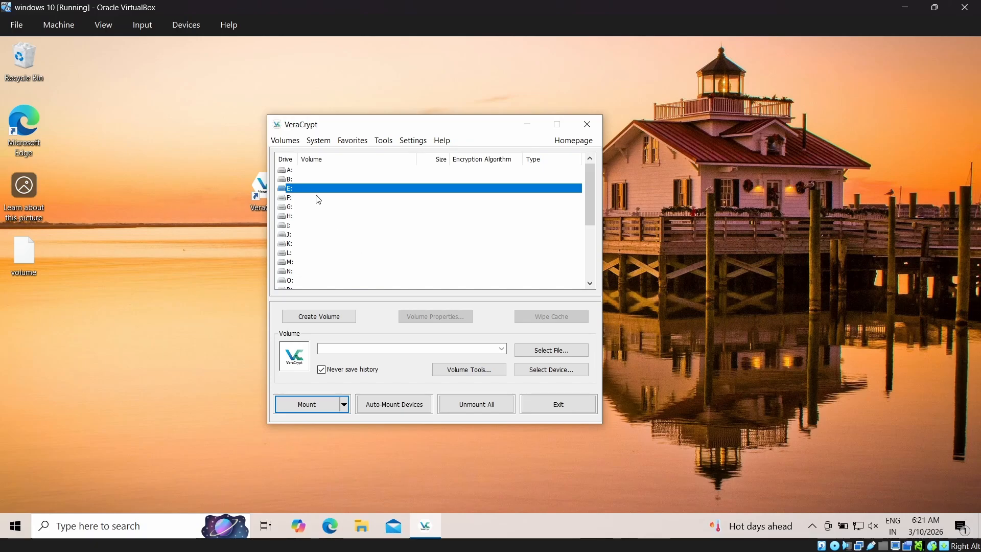
left_click(305, 173)
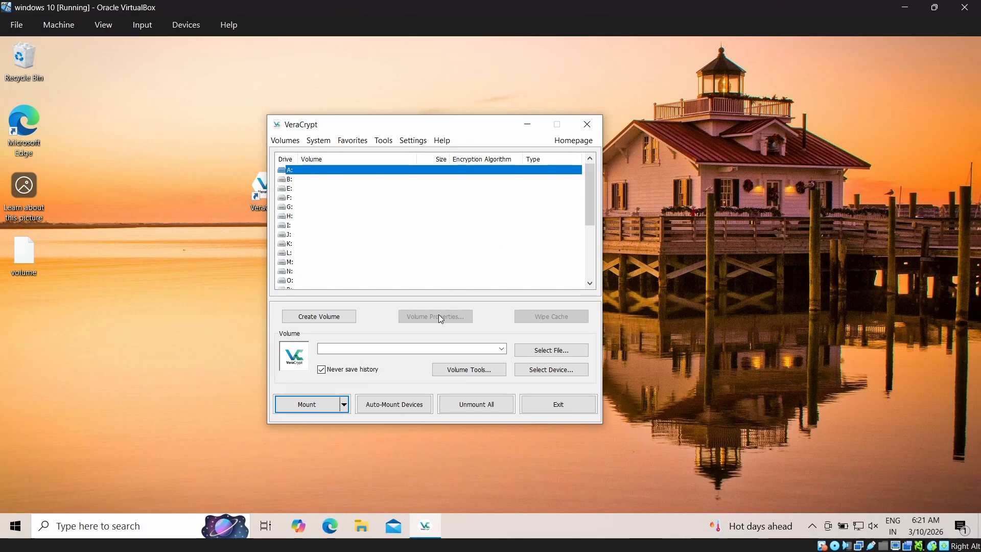
left_click(573, 353)
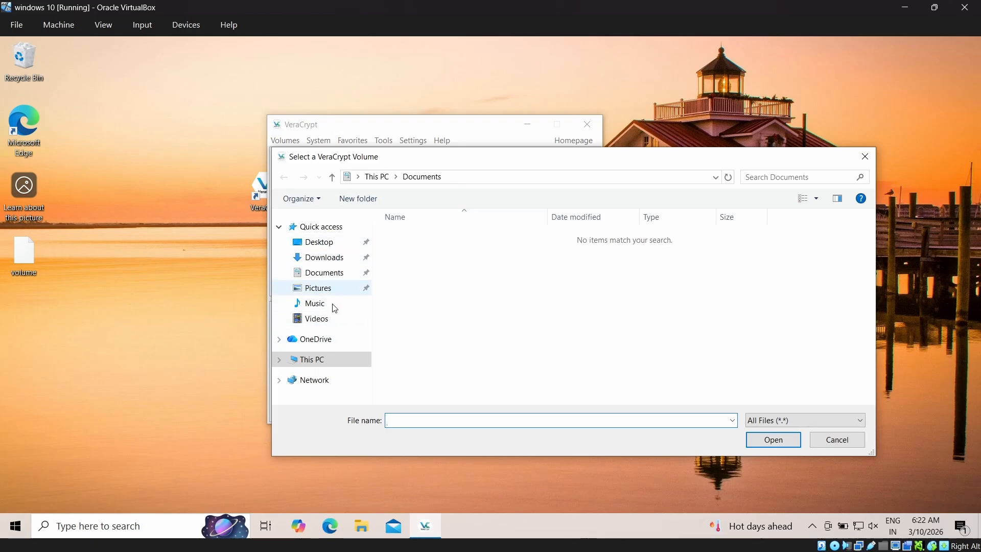
left_click(319, 243)
left_click(450, 237)
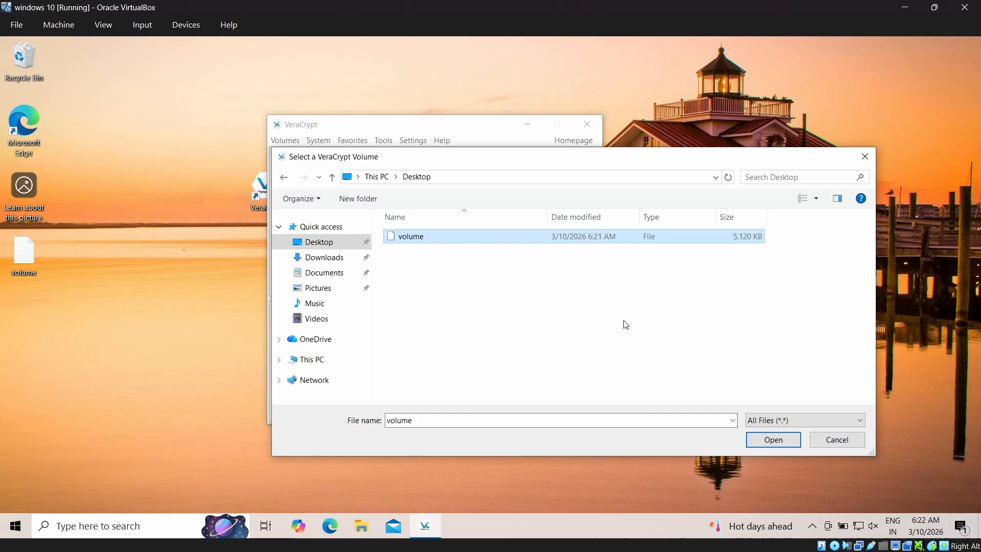
left_click(780, 442)
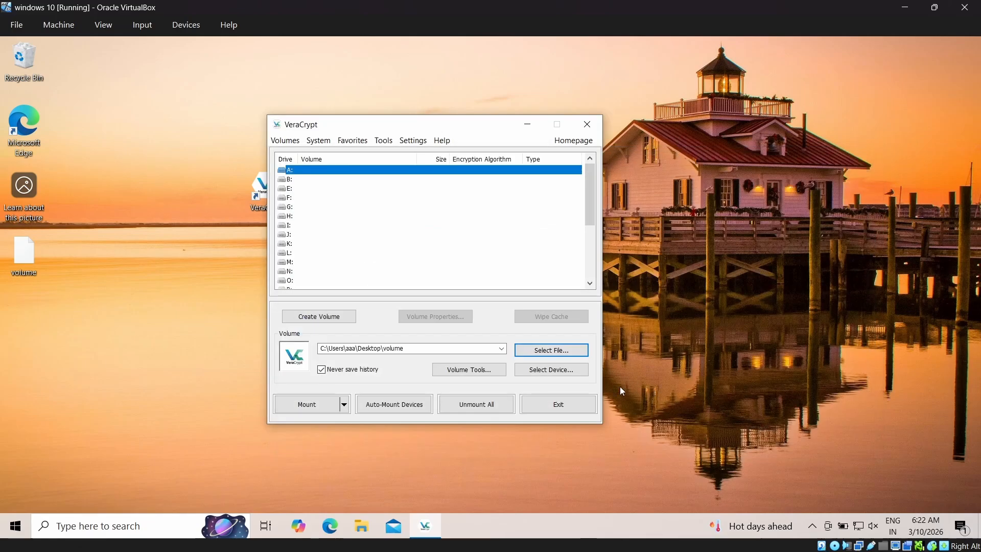
left_click(313, 402)
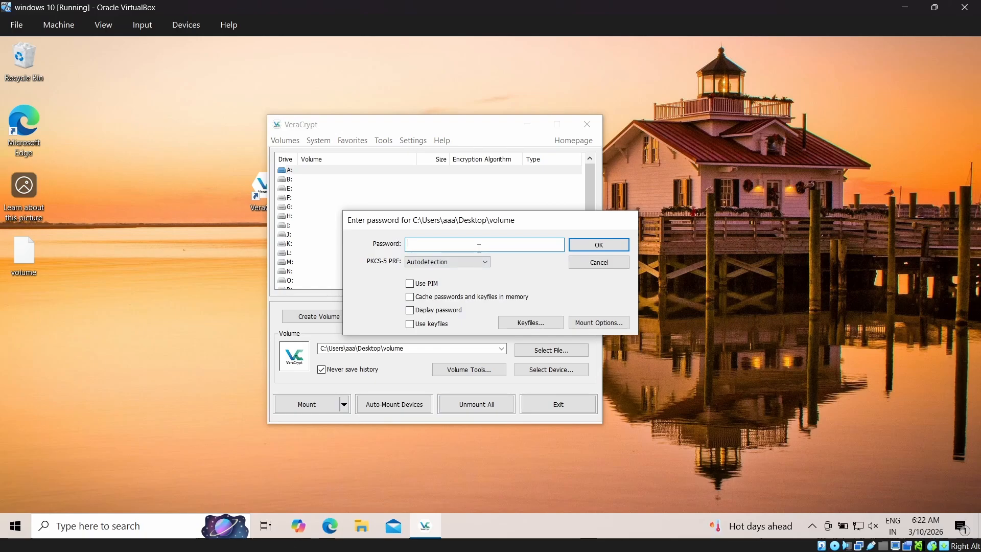
left_click(622, 249)
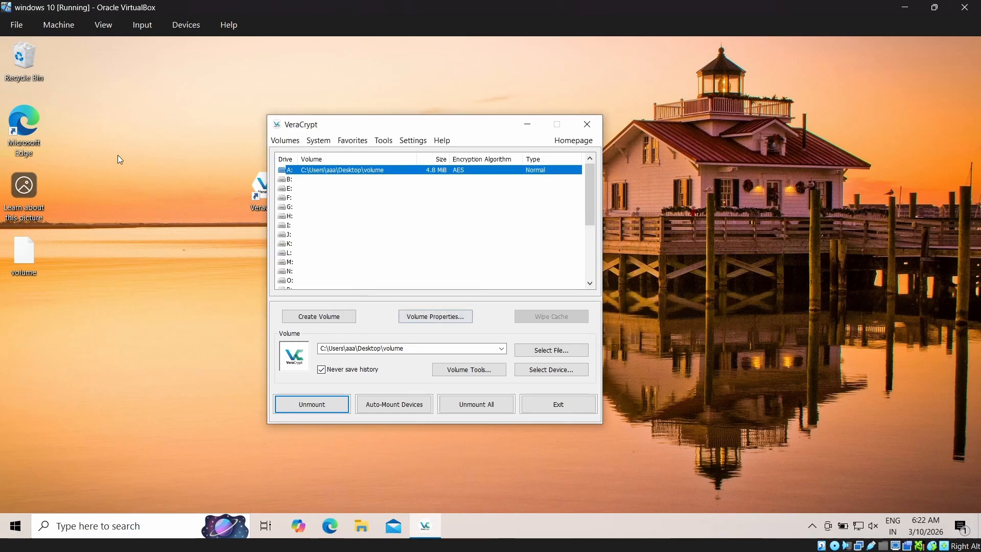
- Open the mounted Local Disk (A:) from This PC in File Explorer
left_click(29, 61)
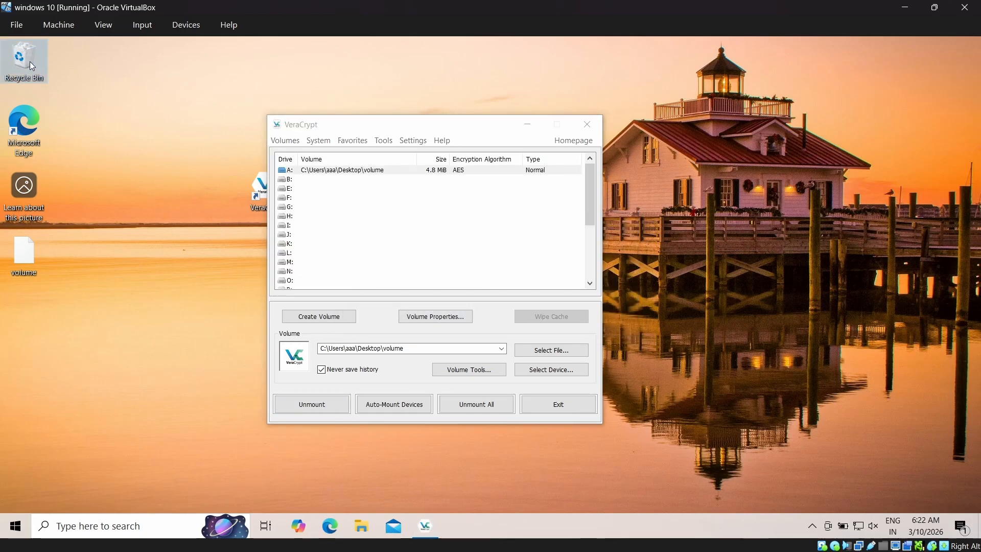
double_click(29, 66)
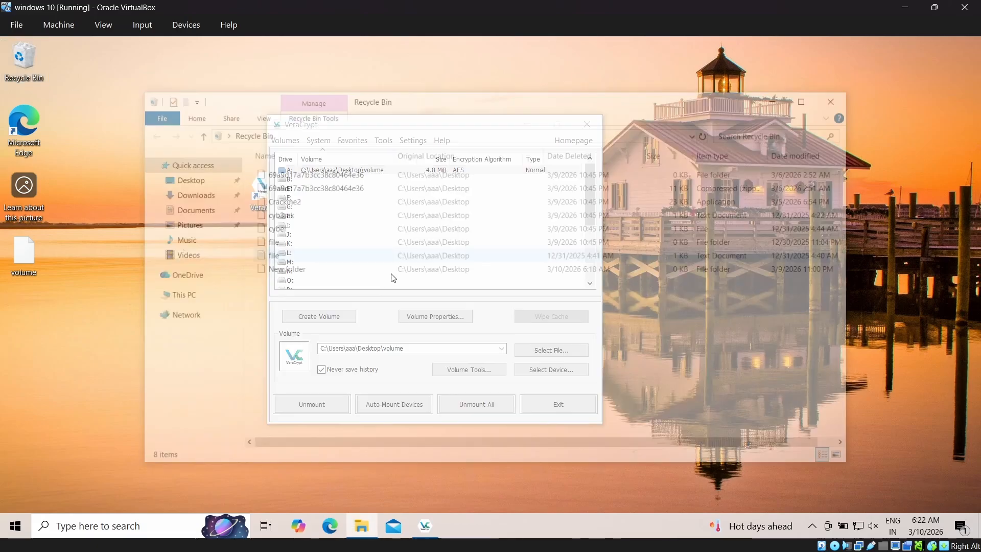
left_click(185, 298)
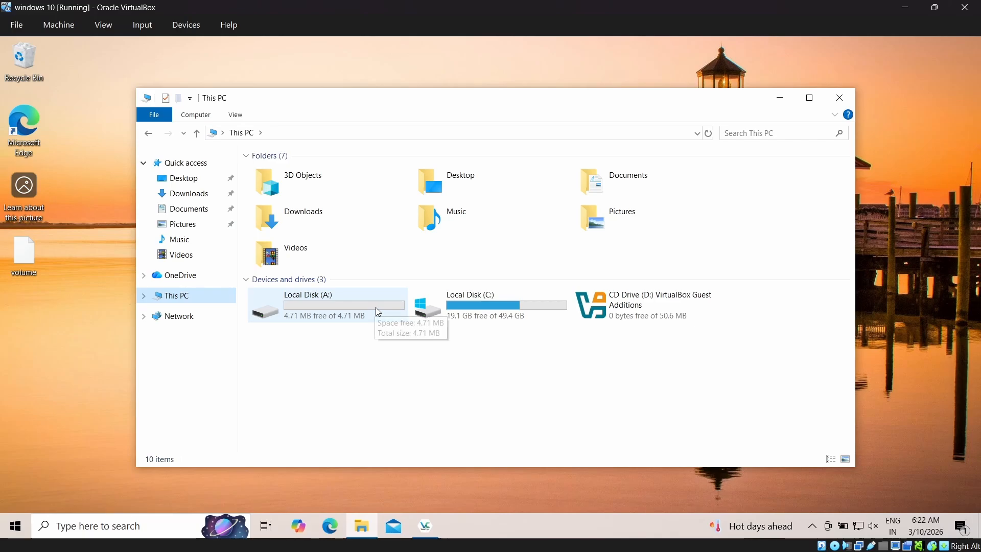
double_click(344, 312)
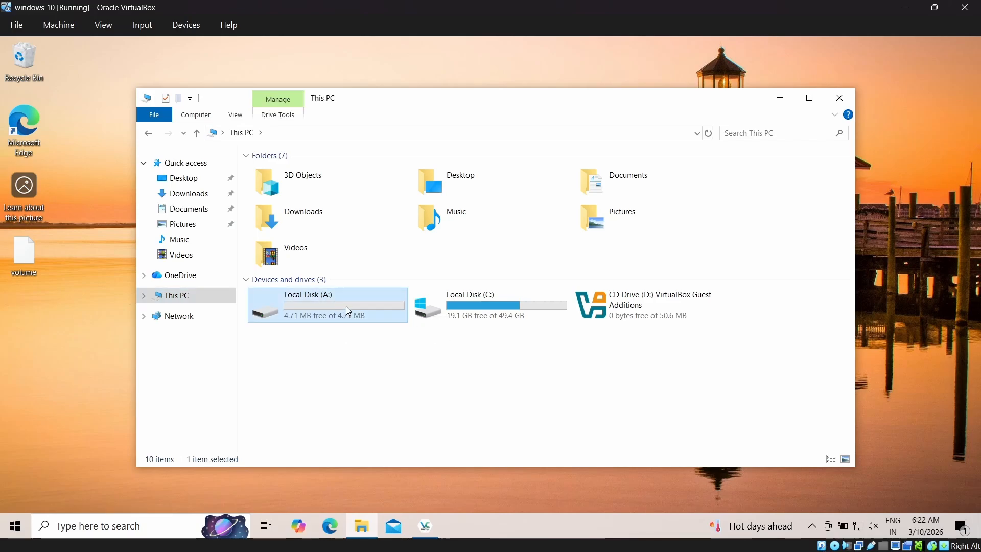
left_click_drag(470, 119, 489, 141)
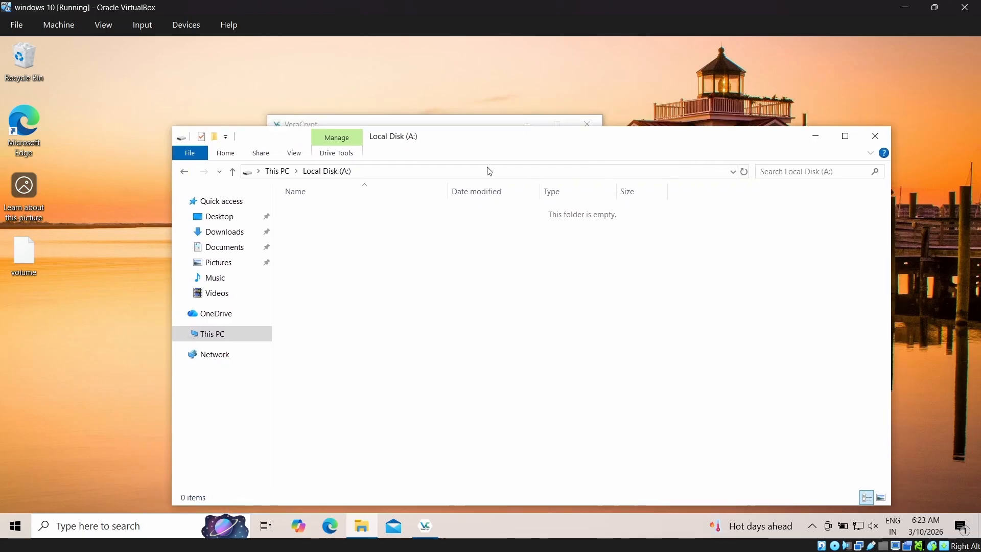
- Create a new text document named password on drive A:
right_click(457, 303)
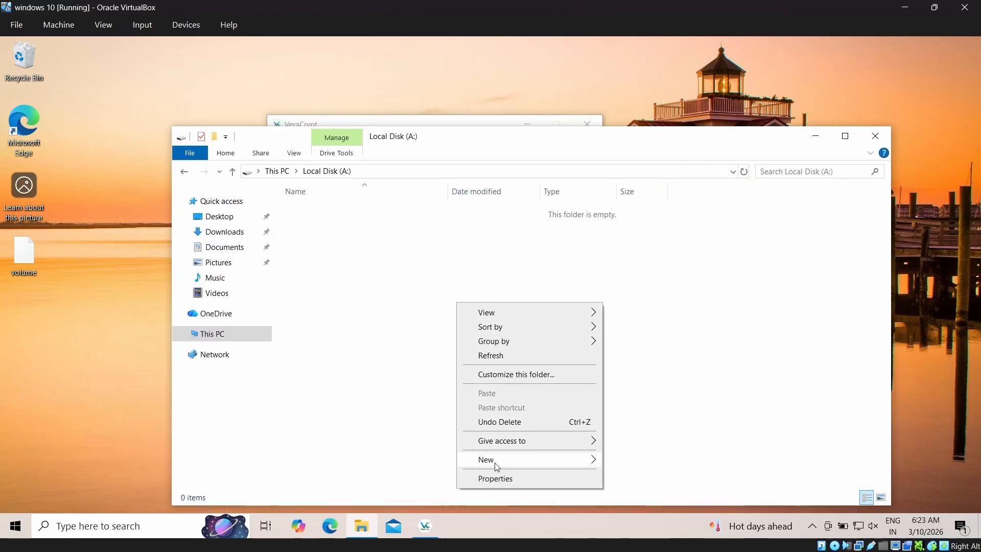
mouse_move(495, 460)
left_click(646, 444)
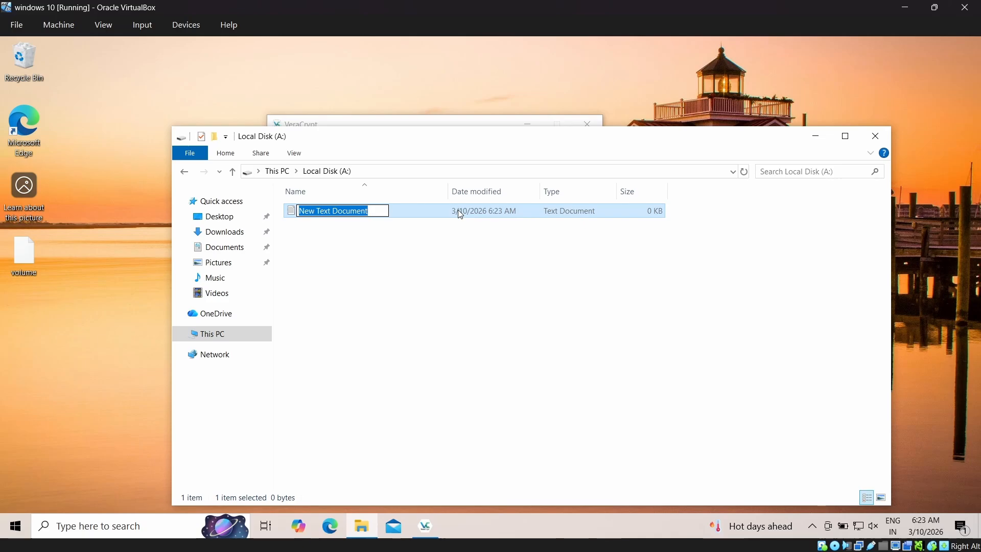
type("password")
key("Return")
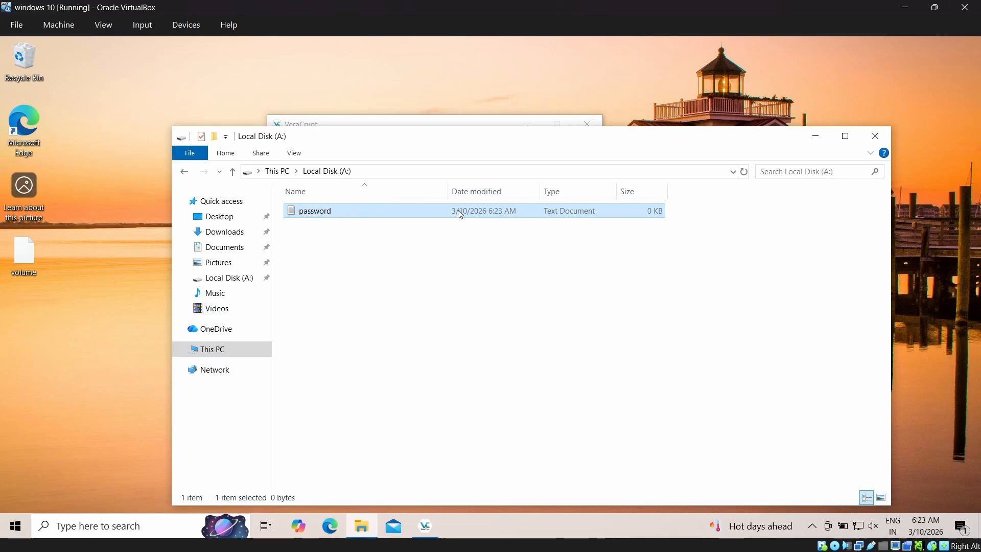
- Open the password document in Notepad and write the line "subscribe to cyb3rak ----"
double_click(374, 214)
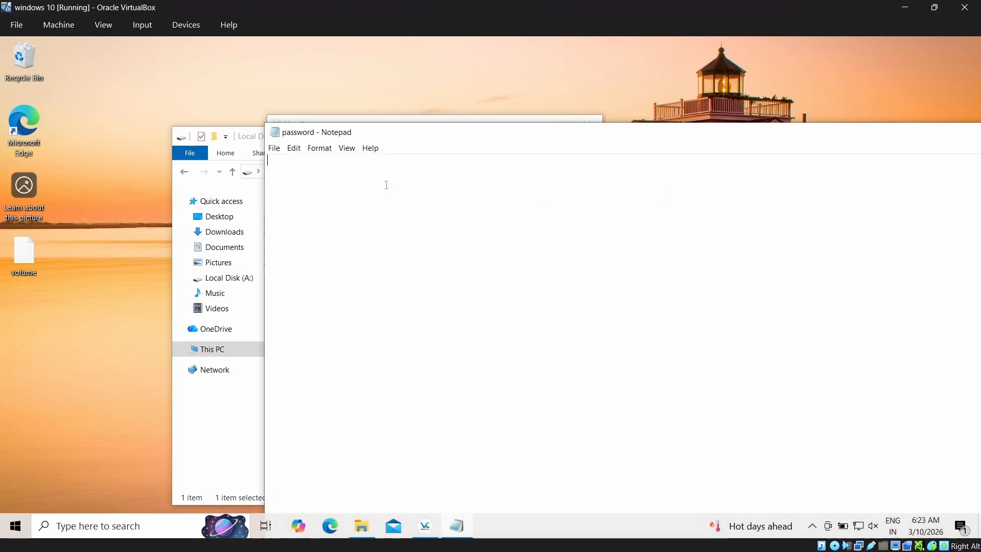
type("sub")
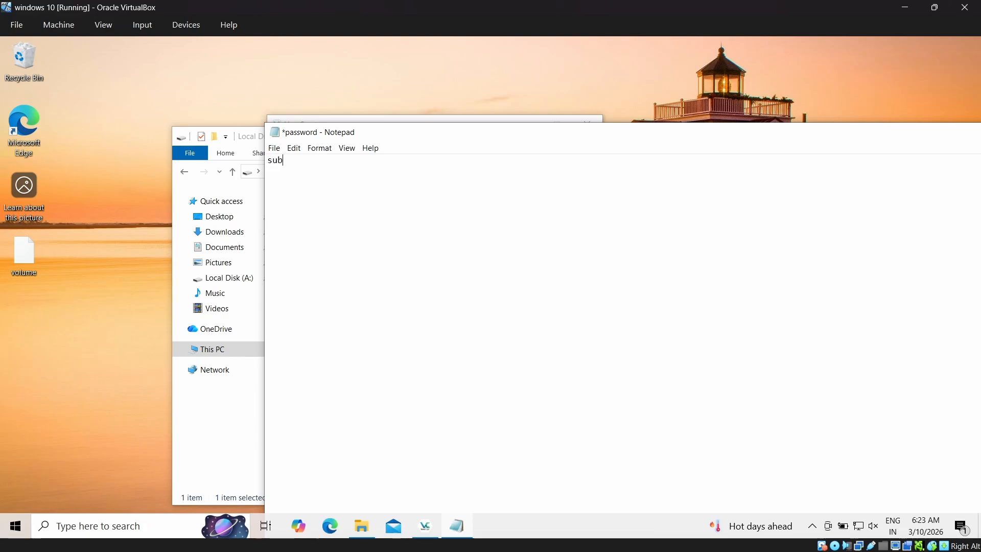
type("scrivbe ")
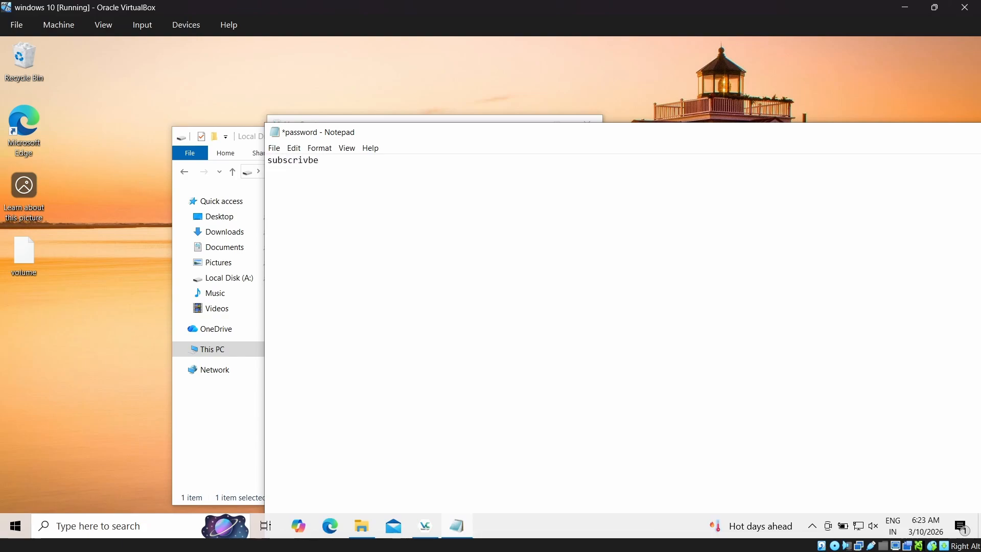
type("to cyb3rak ----")
left_click(339, 160)
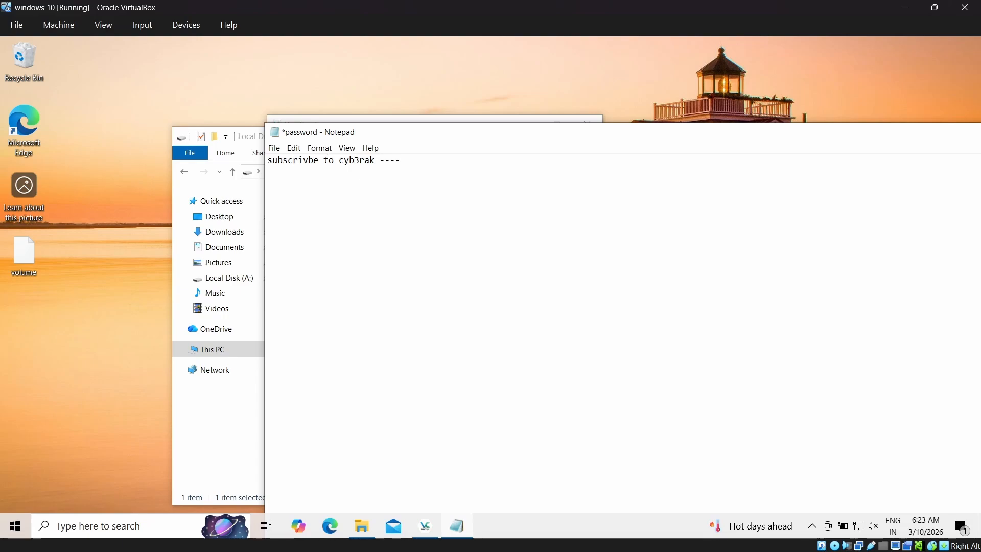
key("BackSpace")
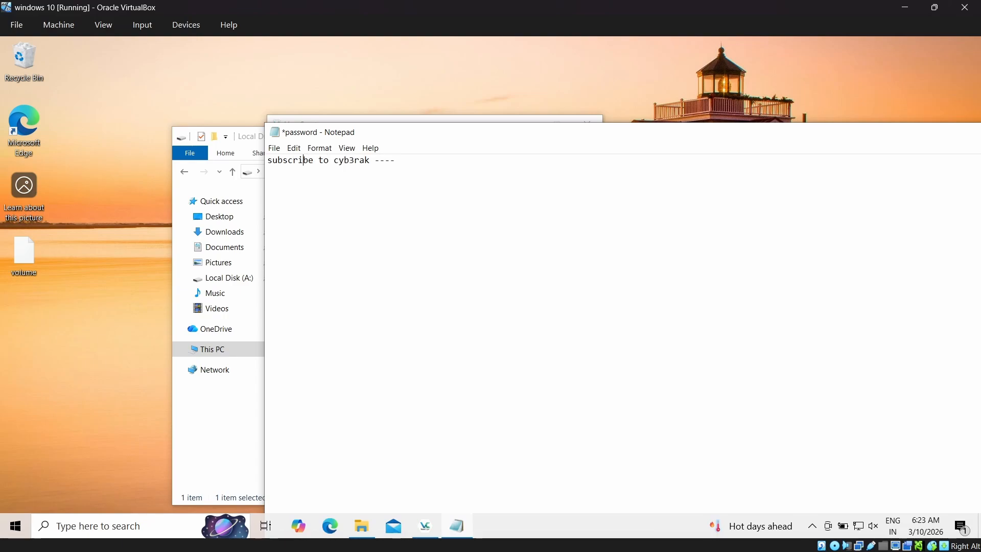
- Append the sample password to the end of the line, and save and close the document
key("Right")
key("Right")
key("Right")
key("Right")
key("Right")
key("Right")
key("Right")
key("Right")
key("Right")
key("Right")
key("Right")
key("Right")
key("Right")
key("Right")
key("Right")
key("Right")
key("Right")
key("Right")
type("123456789")
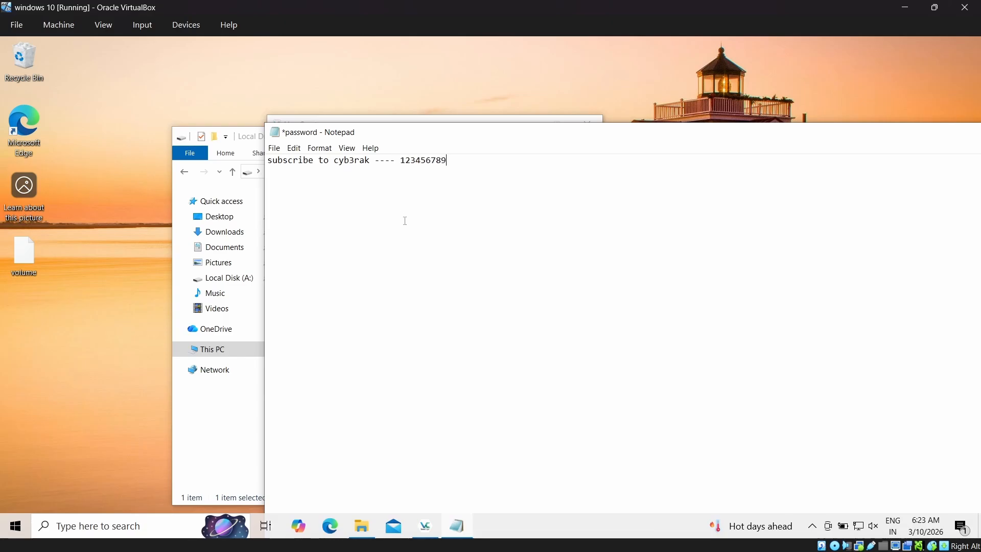
key("ctrl+s")
left_click(506, 119)
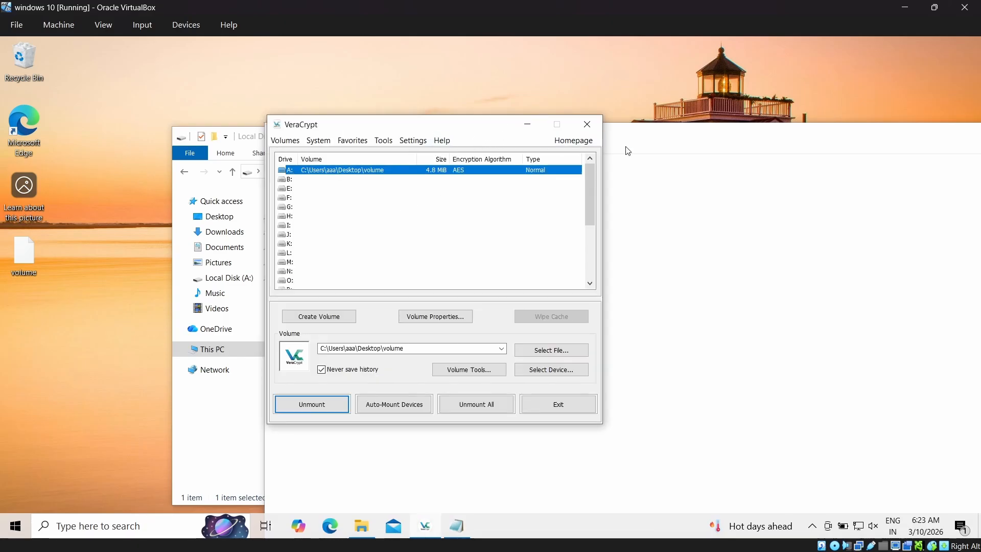
left_click(664, 142)
left_click_drag(663, 143, 403, 168)
left_click(811, 159)
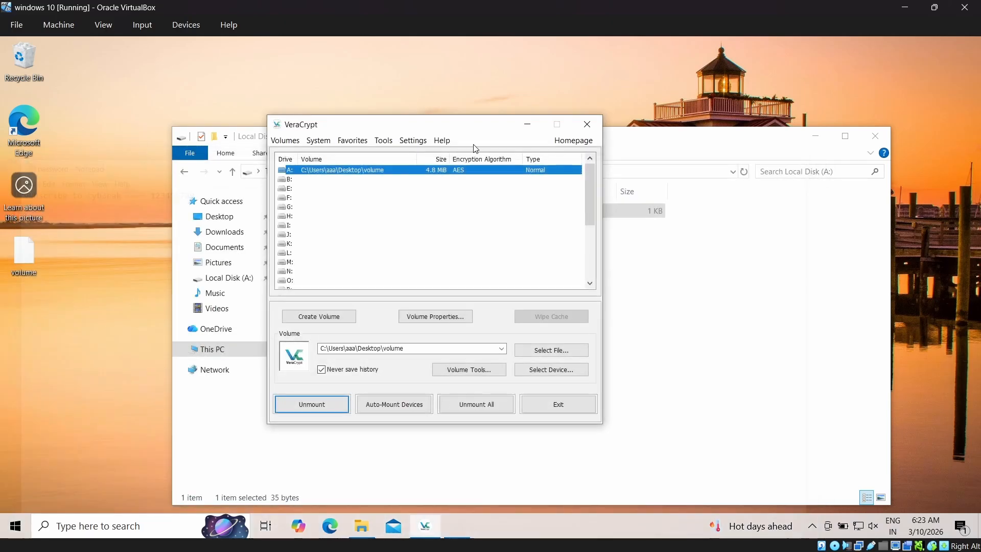
- Reopen the password document on drive A: to check its saved text, and close it
left_click(672, 250)
double_click(581, 212)
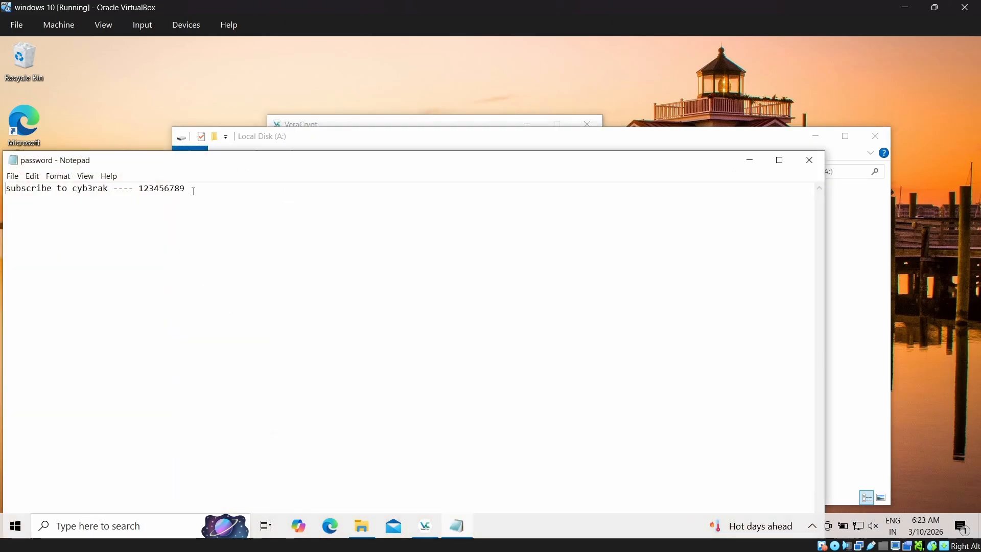
left_click(809, 162)
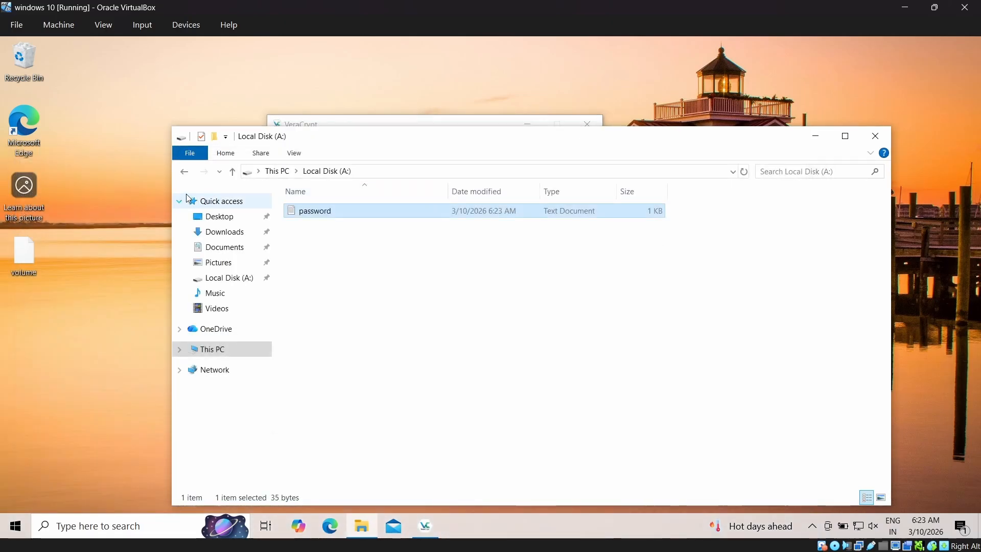
- Check drives C: and A: from This PC, and view the password document on drive A: before closing it
left_click(191, 175)
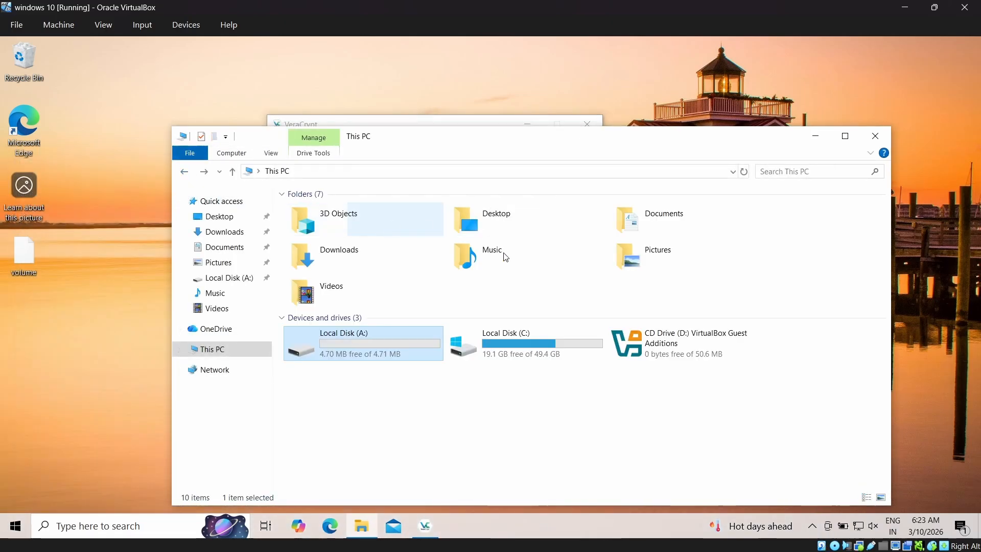
double_click(544, 350)
key("alt+Left")
double_click(363, 341)
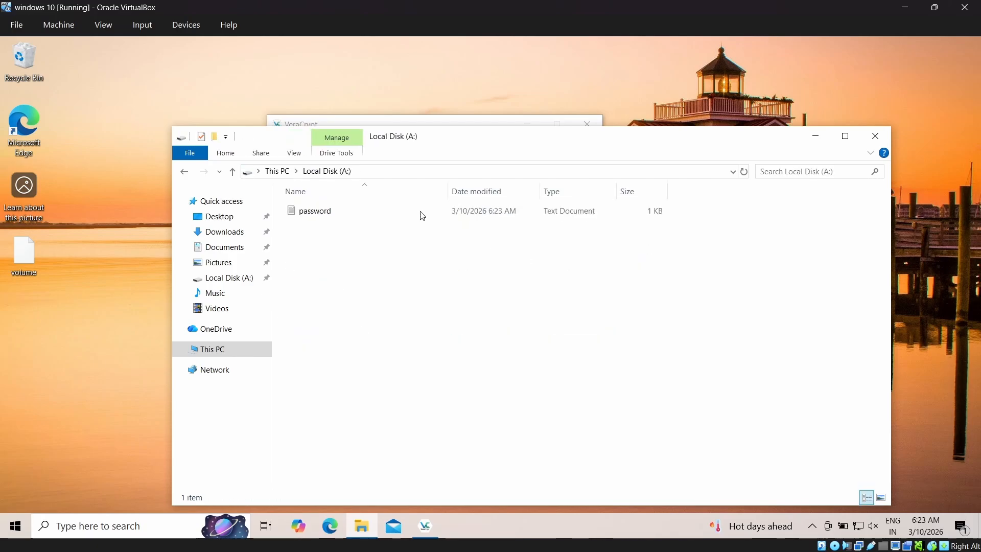
double_click(404, 209)
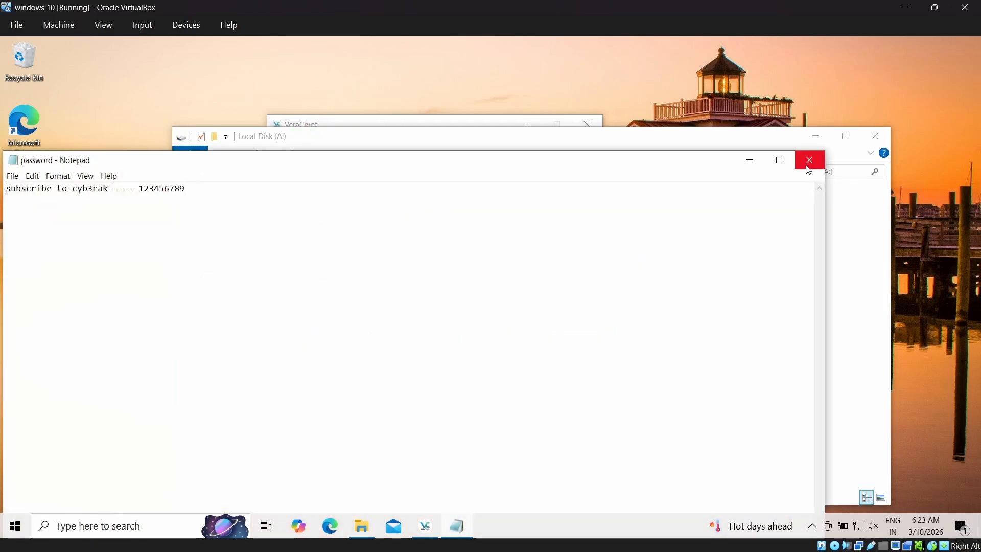
left_click(809, 163)
- Unmount the encrypted volume from drive A: and close VeraCrypt
left_click(469, 126)
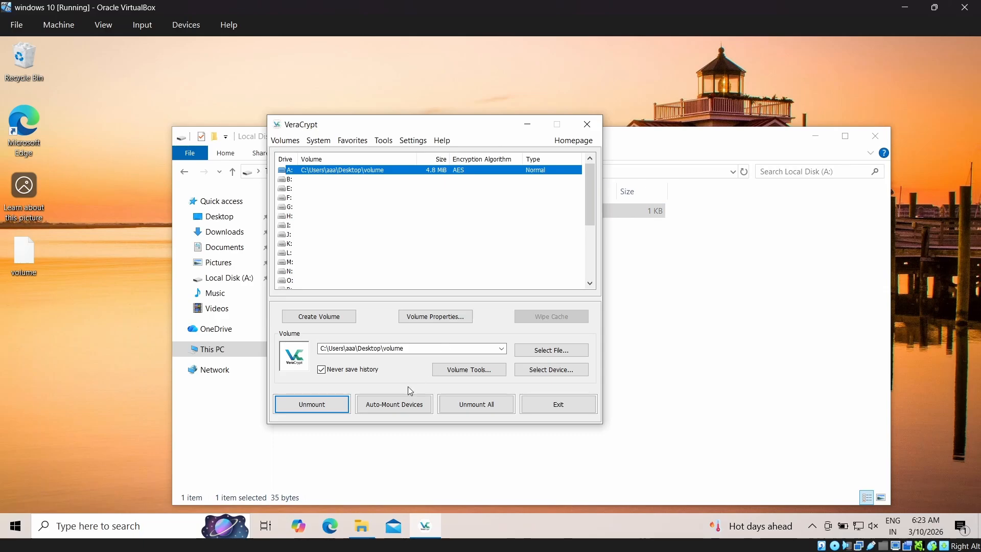
left_click(315, 404)
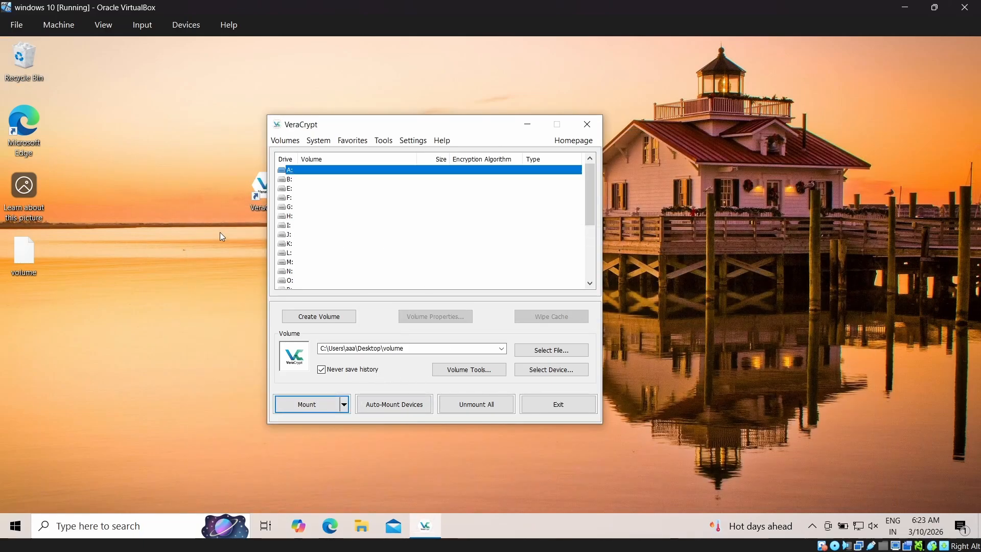
left_click(221, 236)
left_click(587, 124)
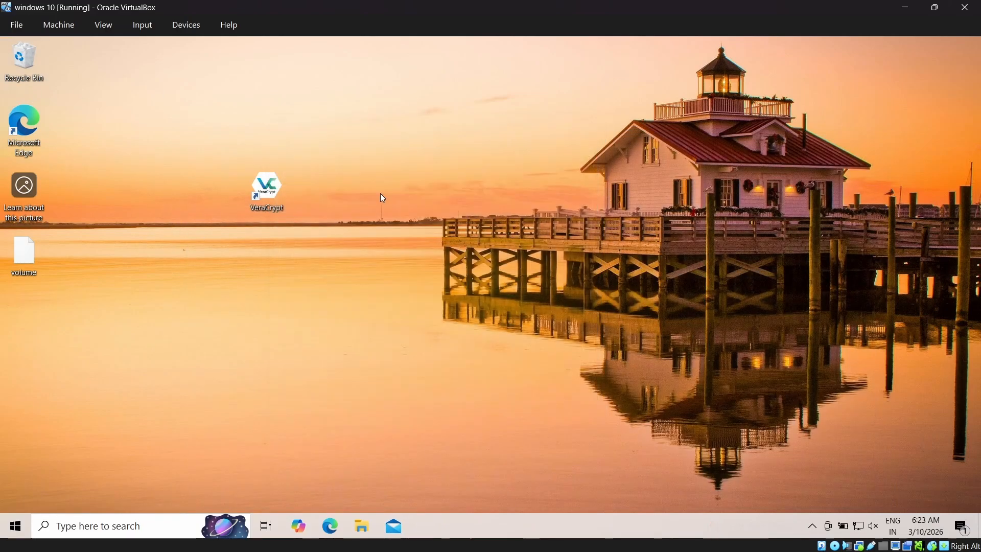
- Try to open the password document from the recent files in File Explorer, and close Notepad
left_click(366, 524)
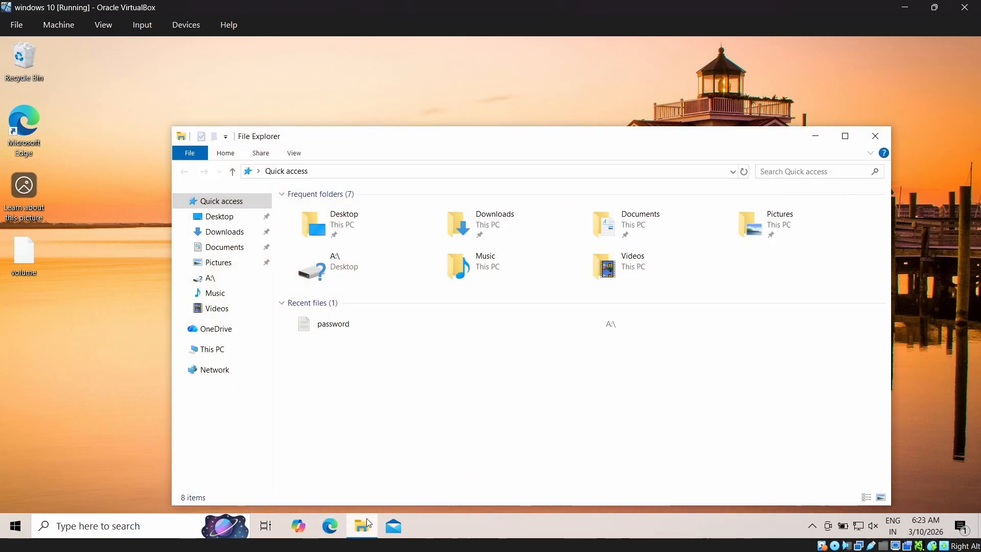
double_click(344, 323)
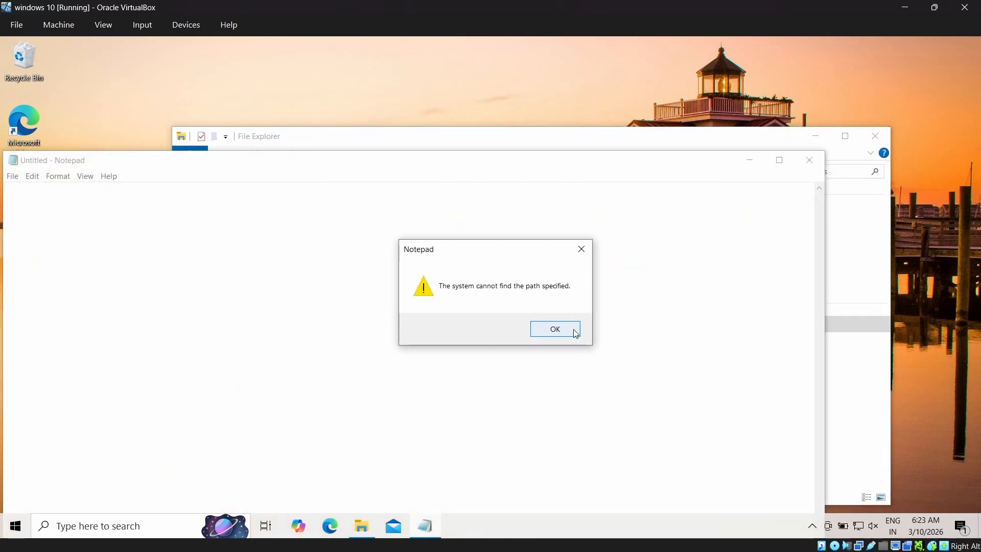
left_click(556, 329)
left_click(800, 170)
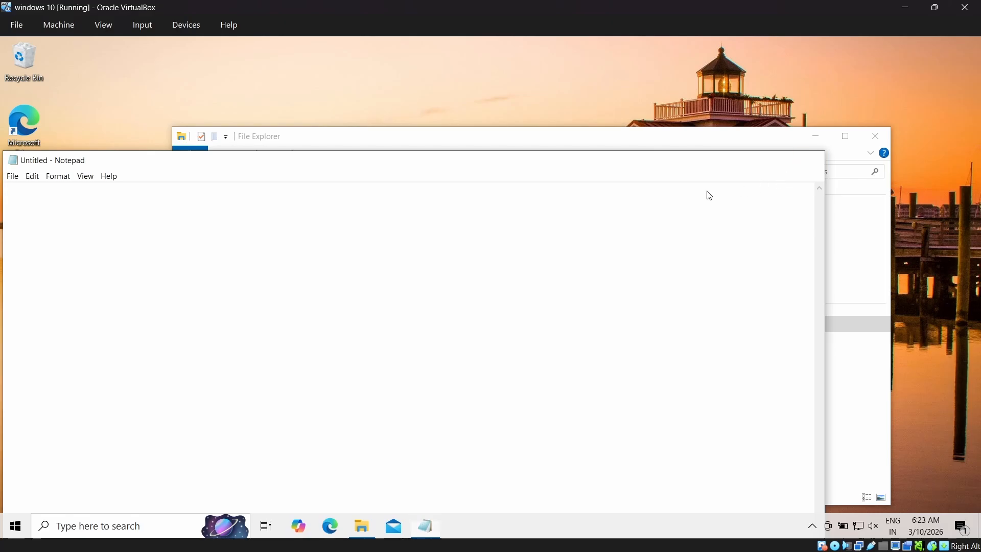
- Look for drive A: under This PC, close File Explorer and dismiss the OneDrive backup notification
left_click(215, 281)
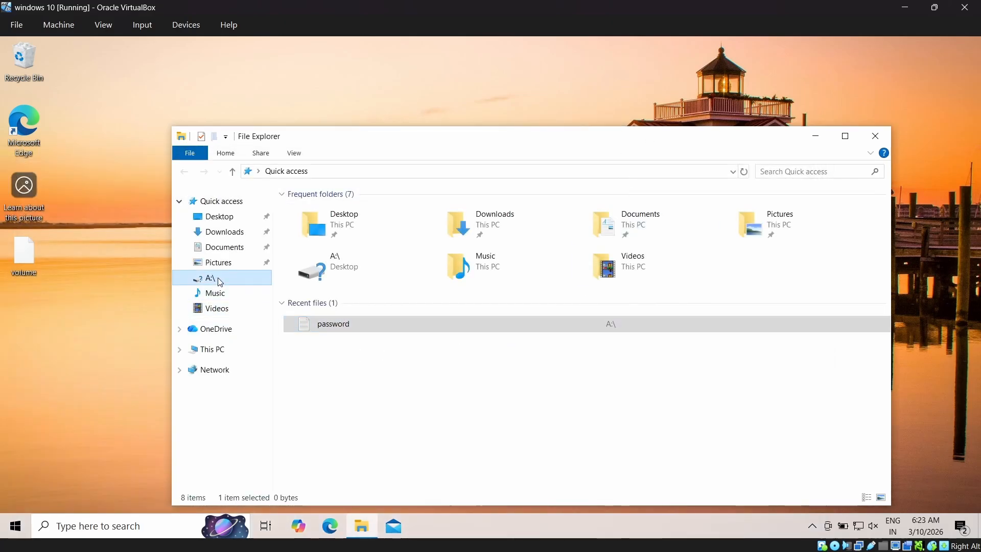
left_click(219, 348)
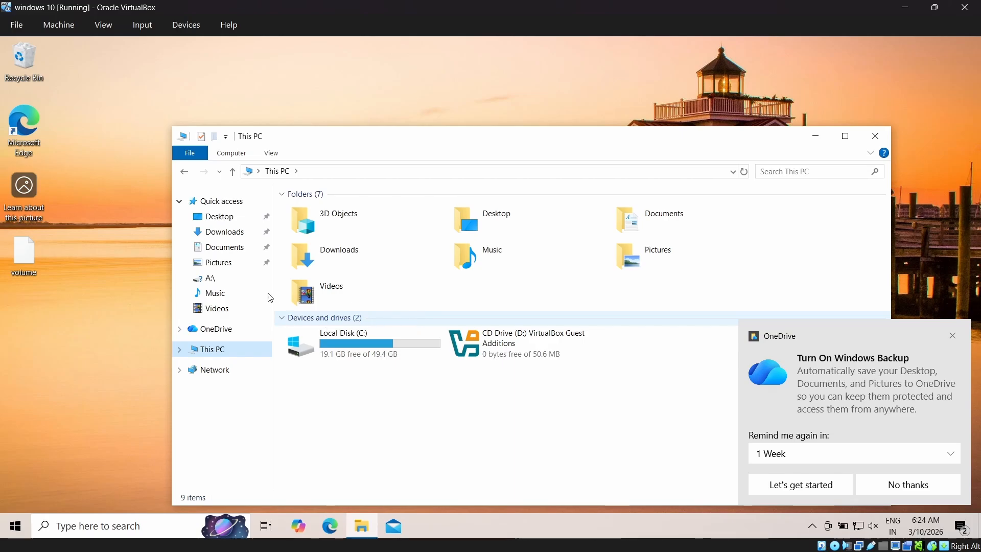
left_click(219, 277)
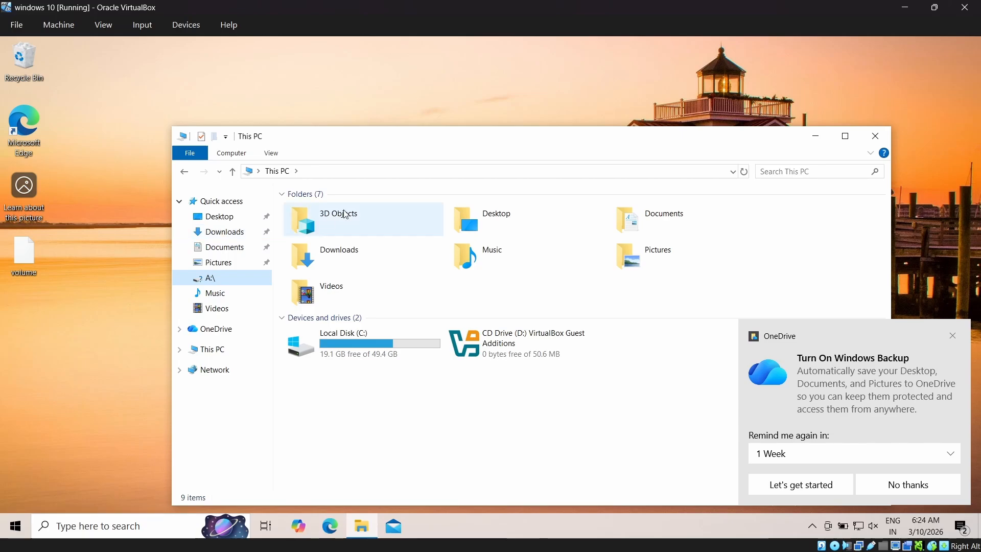
left_click_drag(511, 137, 424, 92)
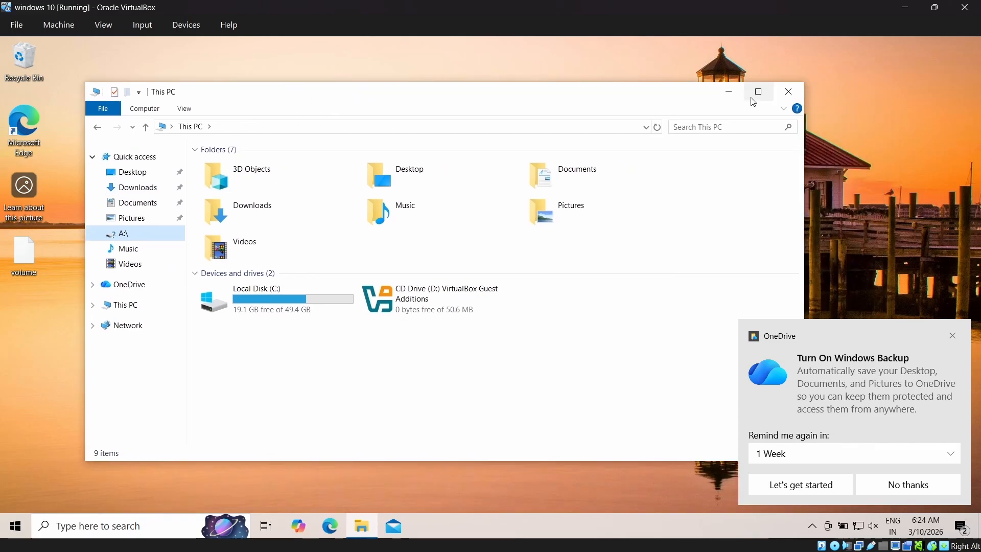
left_click(789, 92)
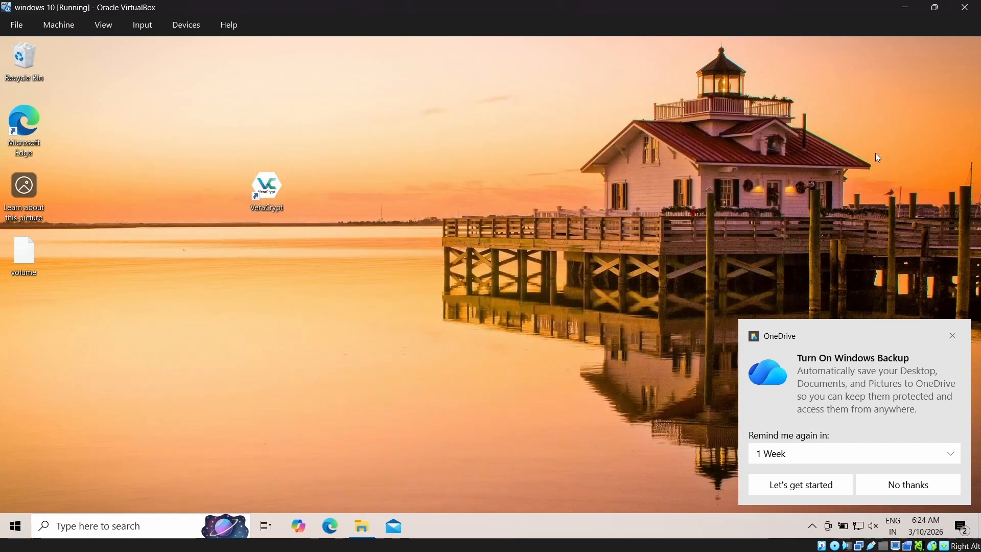
left_click(953, 336)
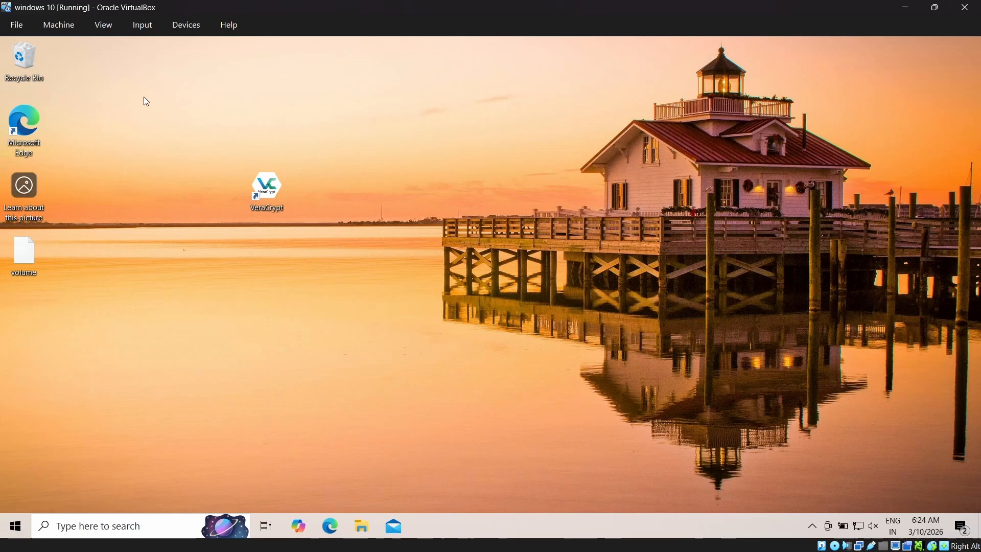
- Reopen This PC to check the available drives once more, and close the window
double_click(41, 64)
left_click(126, 305)
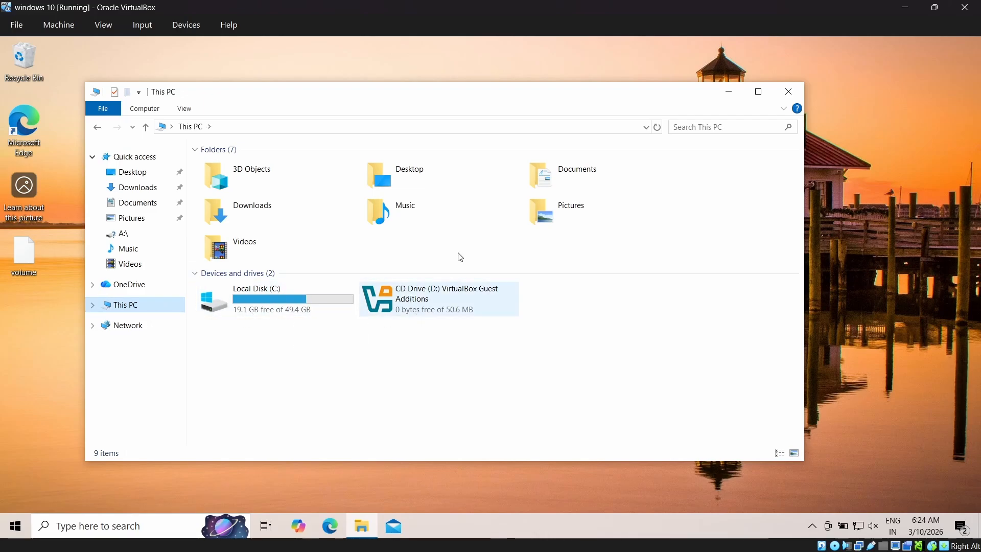
left_click(789, 91)
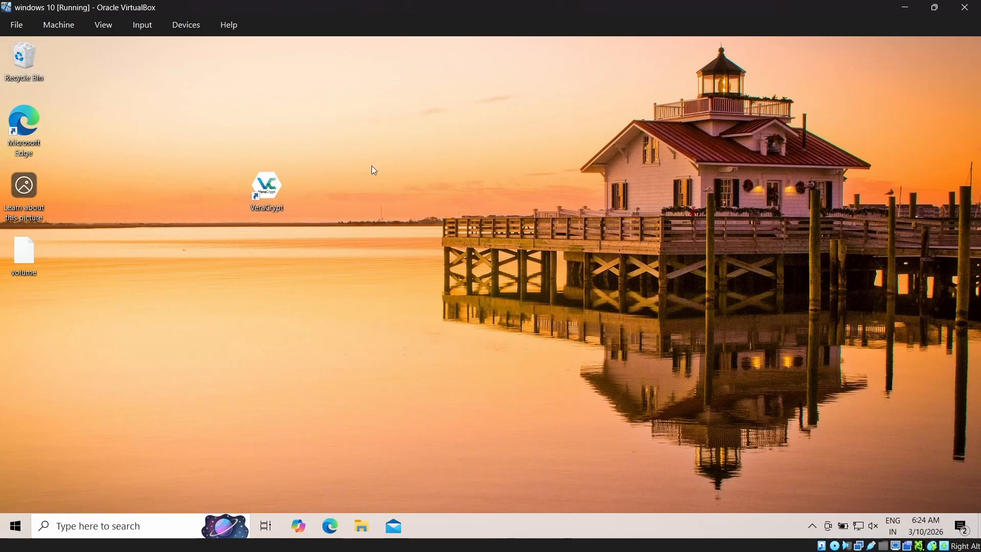
- Launch VeraCrypt and select the file named volume on the Desktop as the volume to mount
double_click(274, 184)
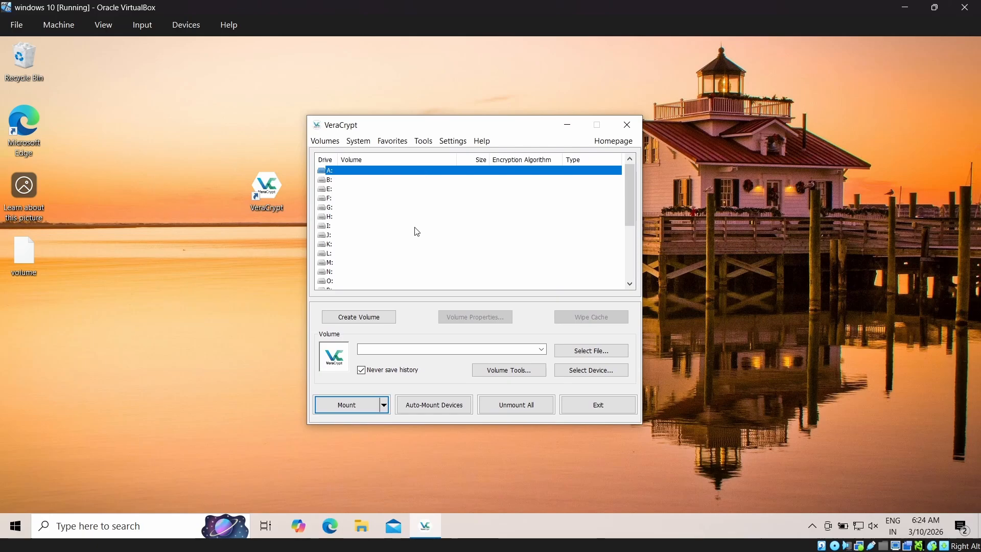
left_click(343, 402)
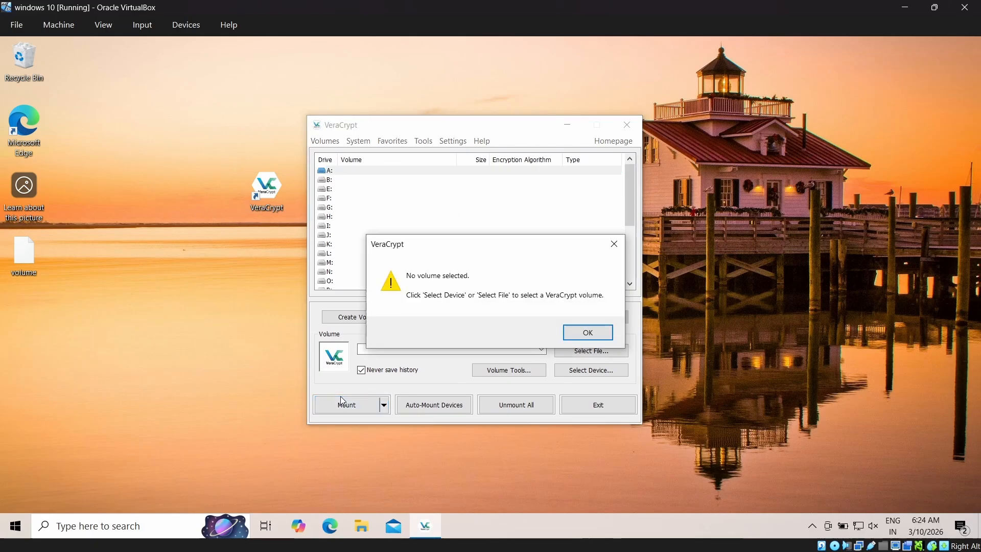
left_click(588, 332)
left_click(602, 355)
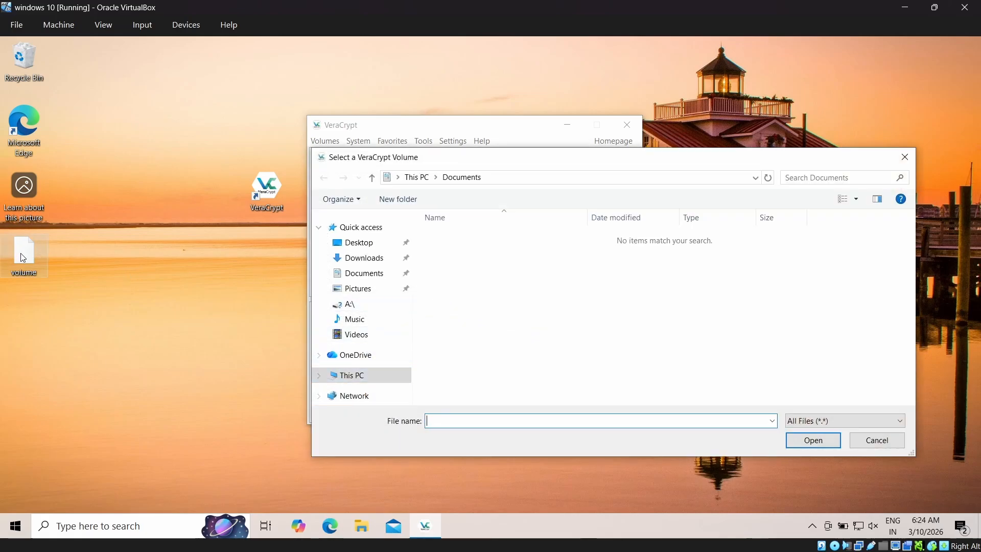
left_click_drag(23, 258, 169, 258)
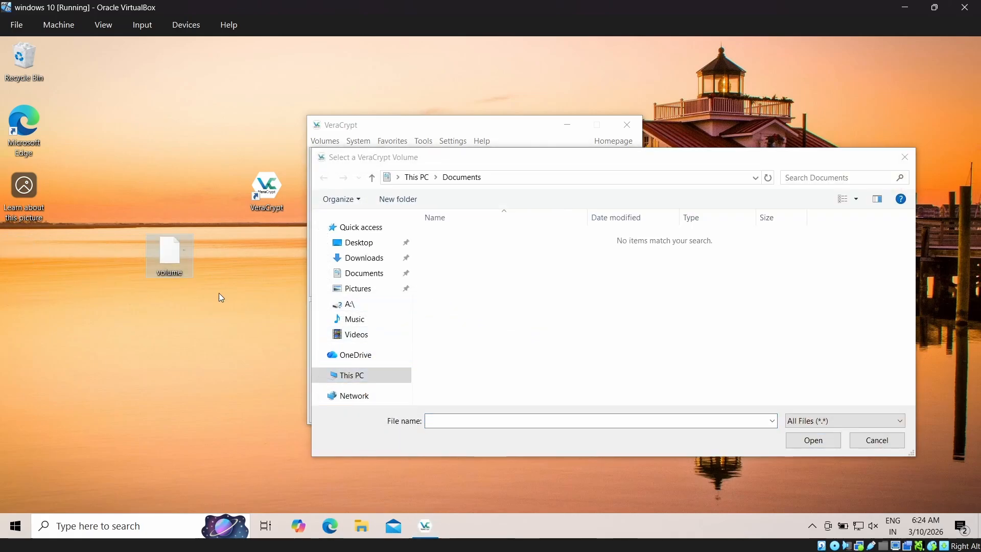
left_click(368, 243)
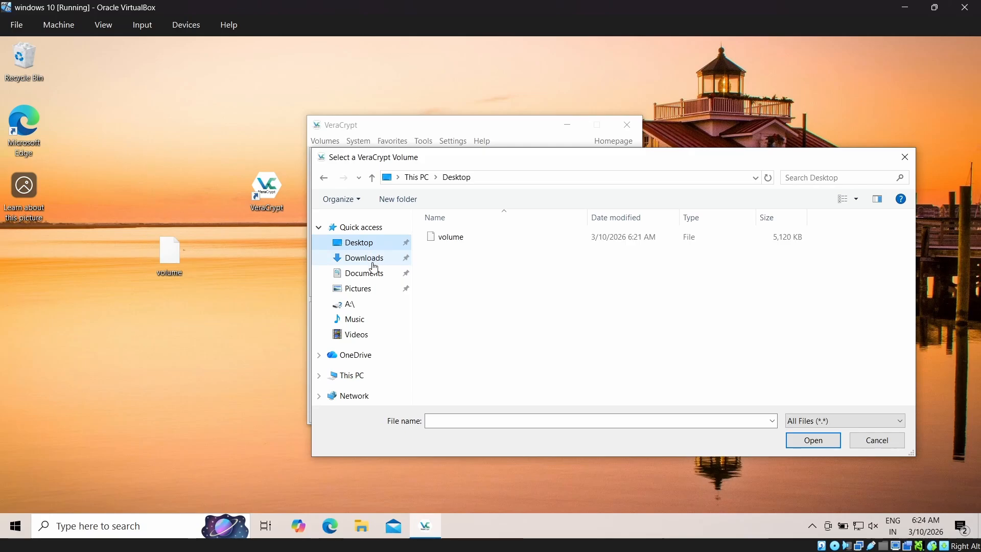
left_click(448, 238)
left_click(817, 444)
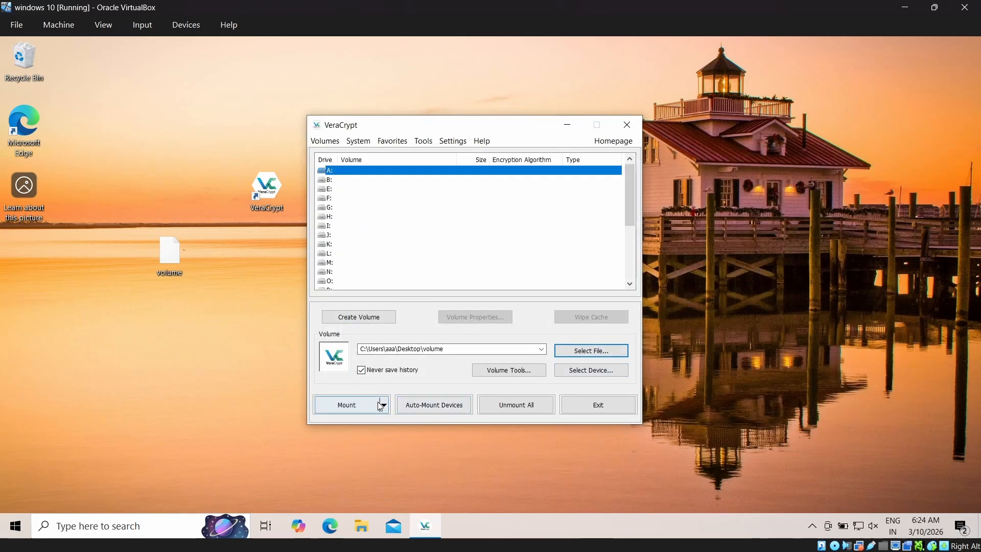
- Mount the selected volume on drive A: by entering the volume password
left_click(366, 406)
type("••")
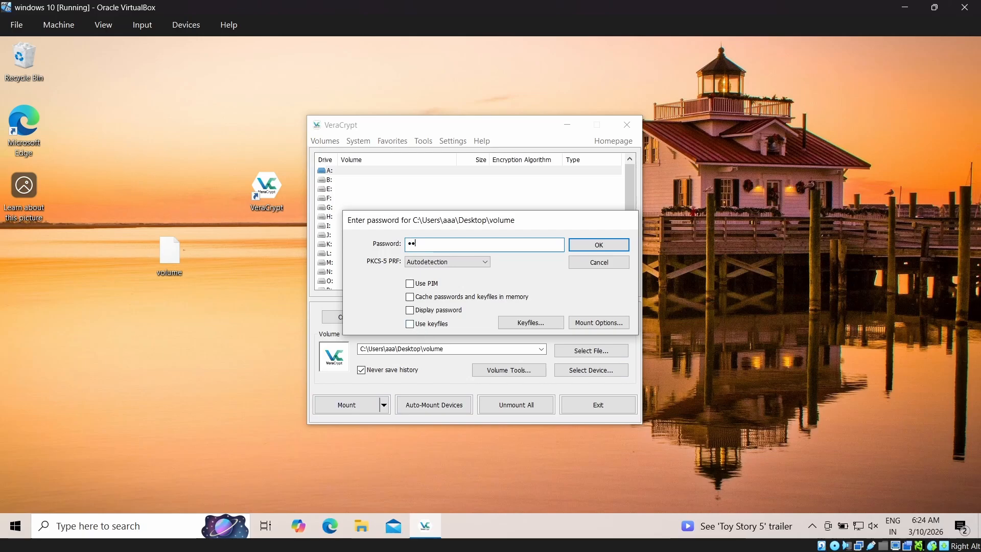
type("••")
left_click(598, 245)
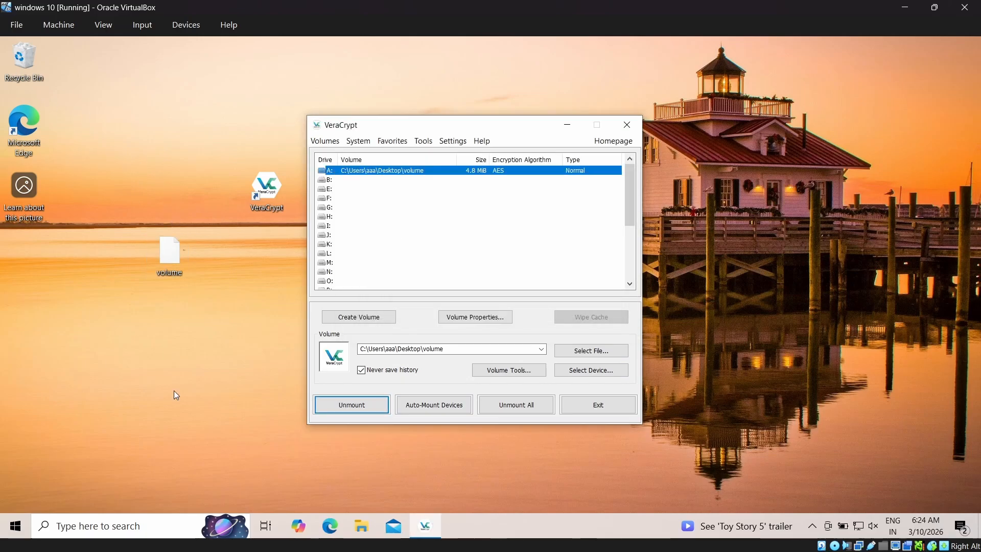
- Open the password document on the remounted drive A: to check its contents, and close it
double_click(26, 60)
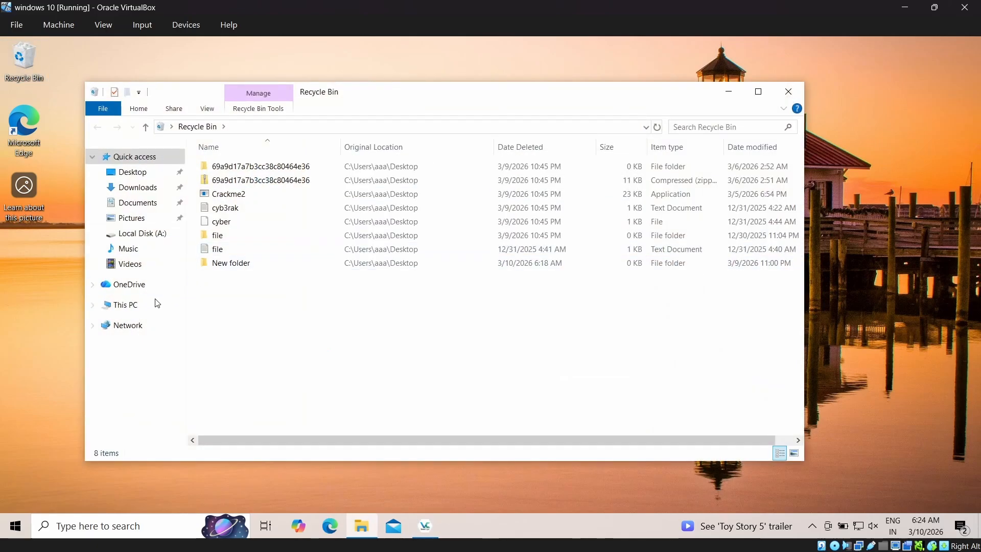
left_click(149, 304)
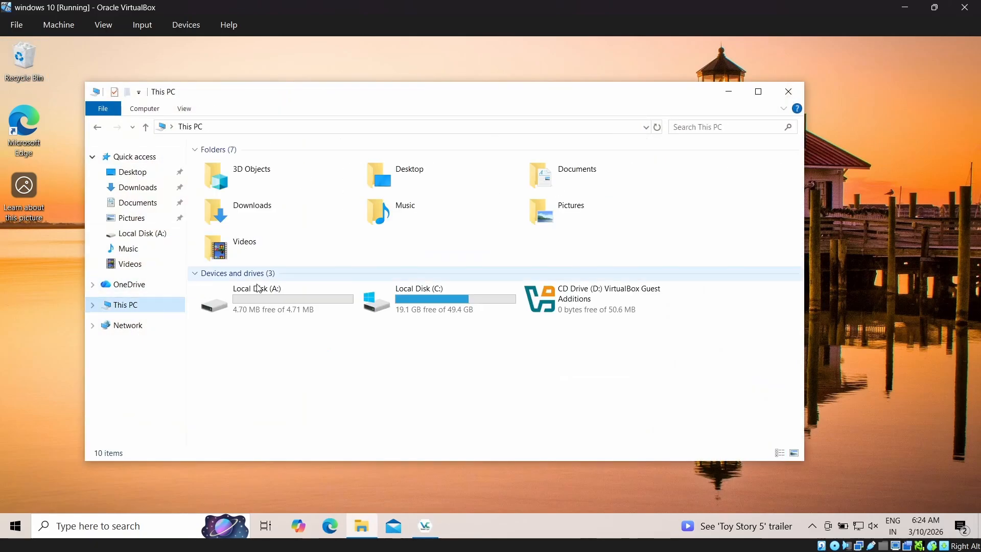
double_click(278, 298)
double_click(261, 165)
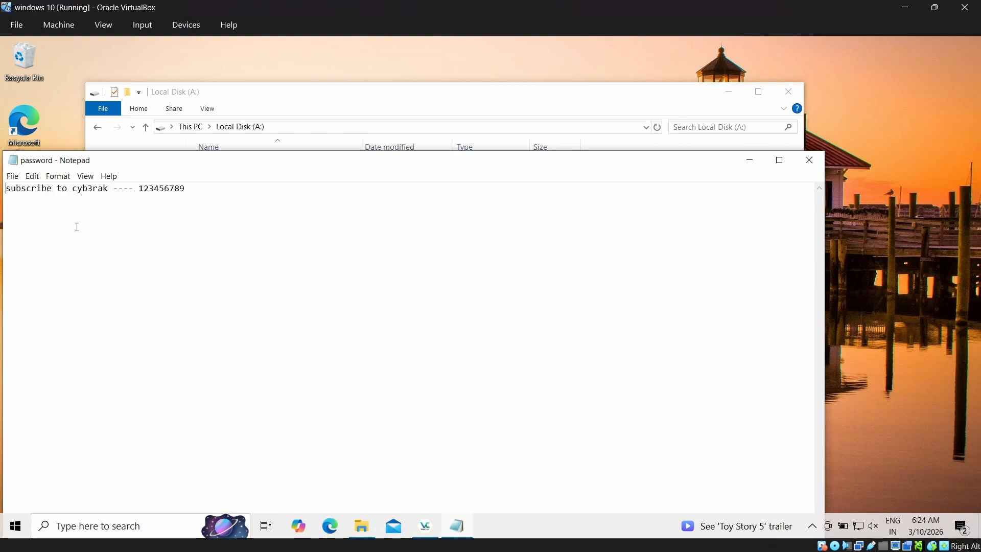
left_click(820, 164)
- Reposition the drive A: and VeraCrypt windows on the desktop, and close the VeraCrypt window
left_click_drag(563, 87, 561, 192)
left_click_drag(427, 131, 416, 114)
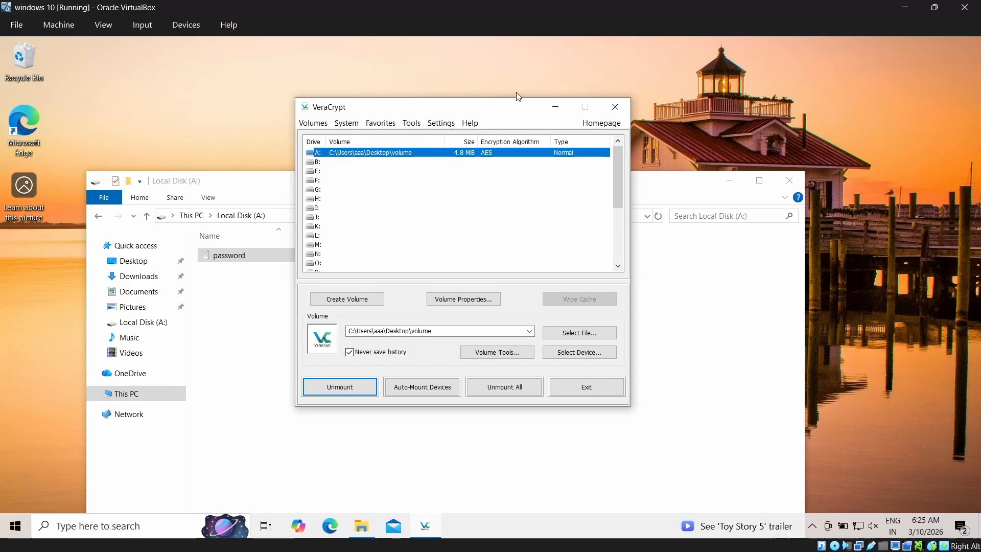
left_click_drag(506, 110, 528, 157)
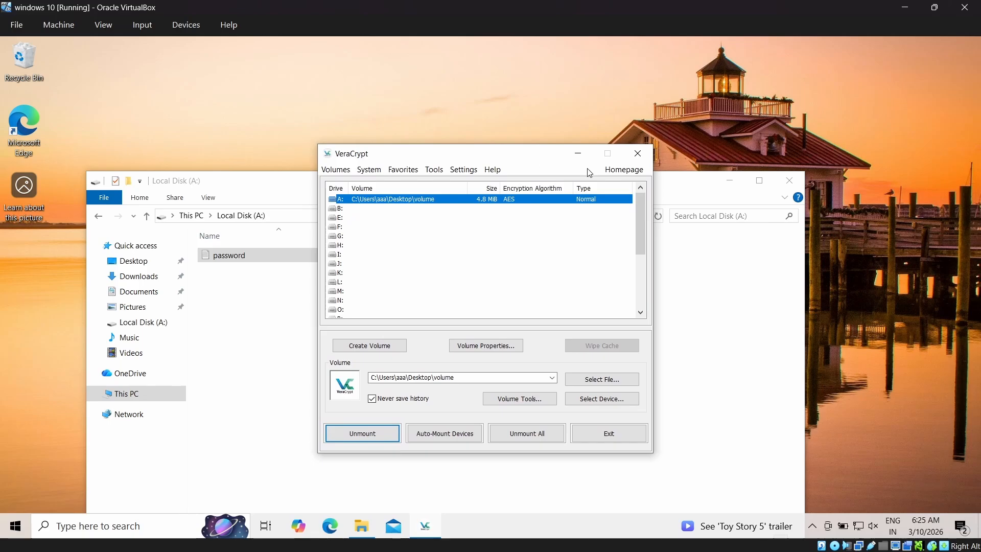
left_click(647, 157)
left_click(350, 425)
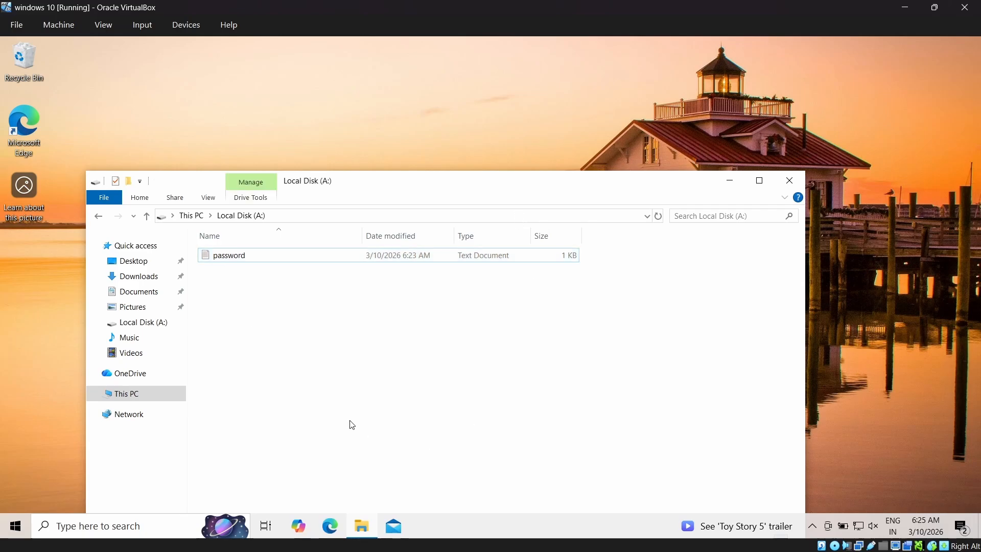
- Return to This PC and close File Explorer, leaving the VeraCrypt shortcut and volume file selected on the desktop
left_click_drag(372, 189, 505, 104)
left_click(231, 132)
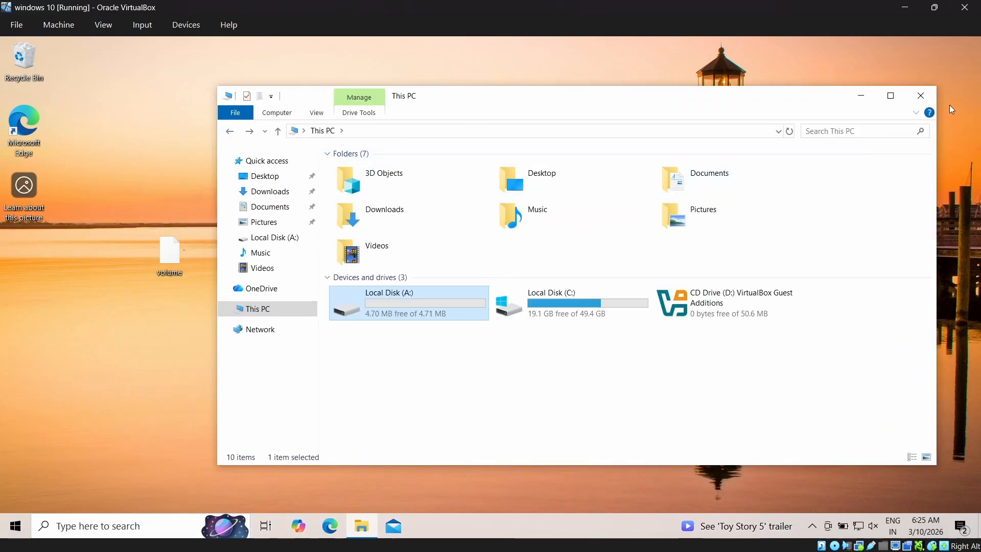
left_click(921, 96)
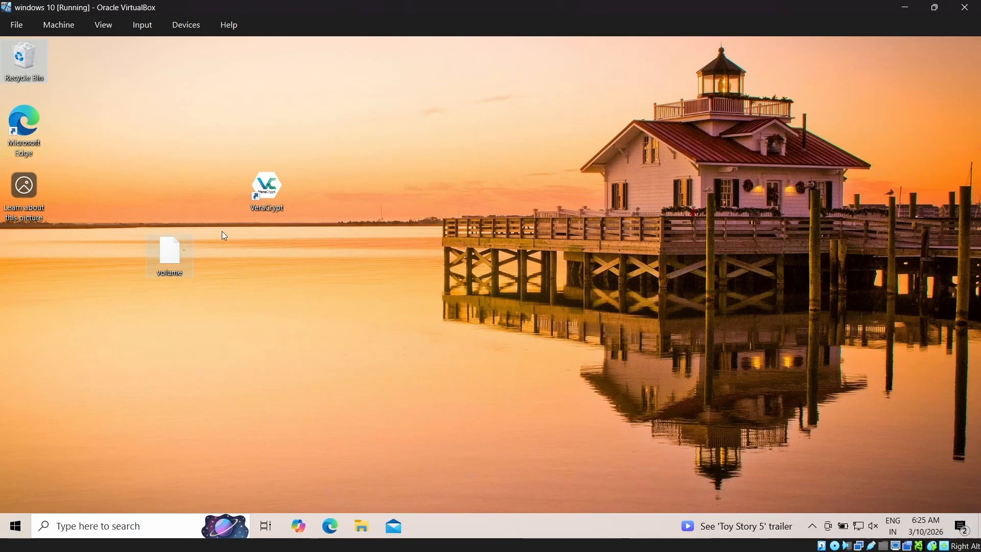
left_click_drag(125, 138, 378, 349)
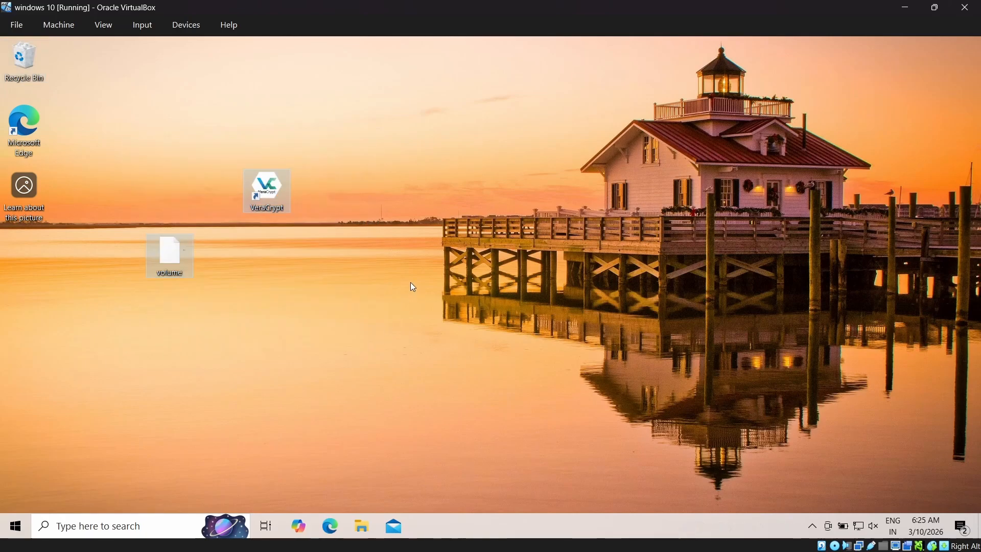